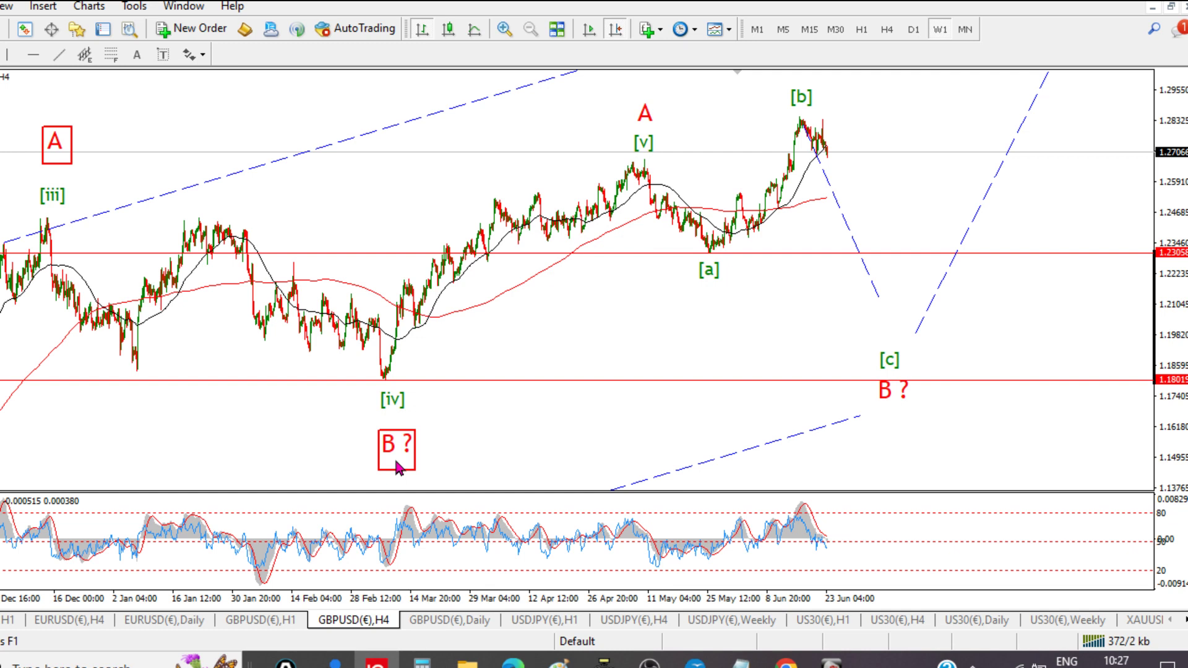
# On EURUSD H4, move (ii) to the latest high, shift the dashed projections with (iii) and (iv) forward in time, and open EURUSD H1
pyautogui.hotkey('ctrl', 'Tab')
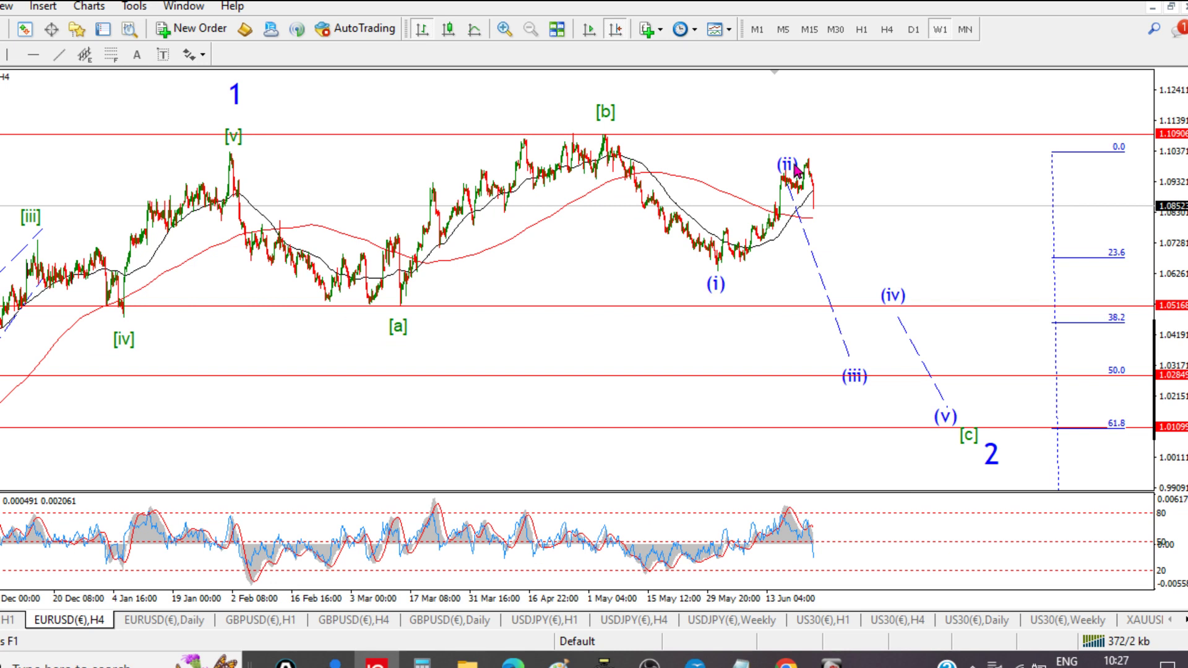
pyautogui.moveTo(796, 171); pyautogui.dragTo(831, 160)
pyautogui.doubleClick(822, 280)
pyautogui.moveTo(823, 280); pyautogui.dragTo(846, 287)
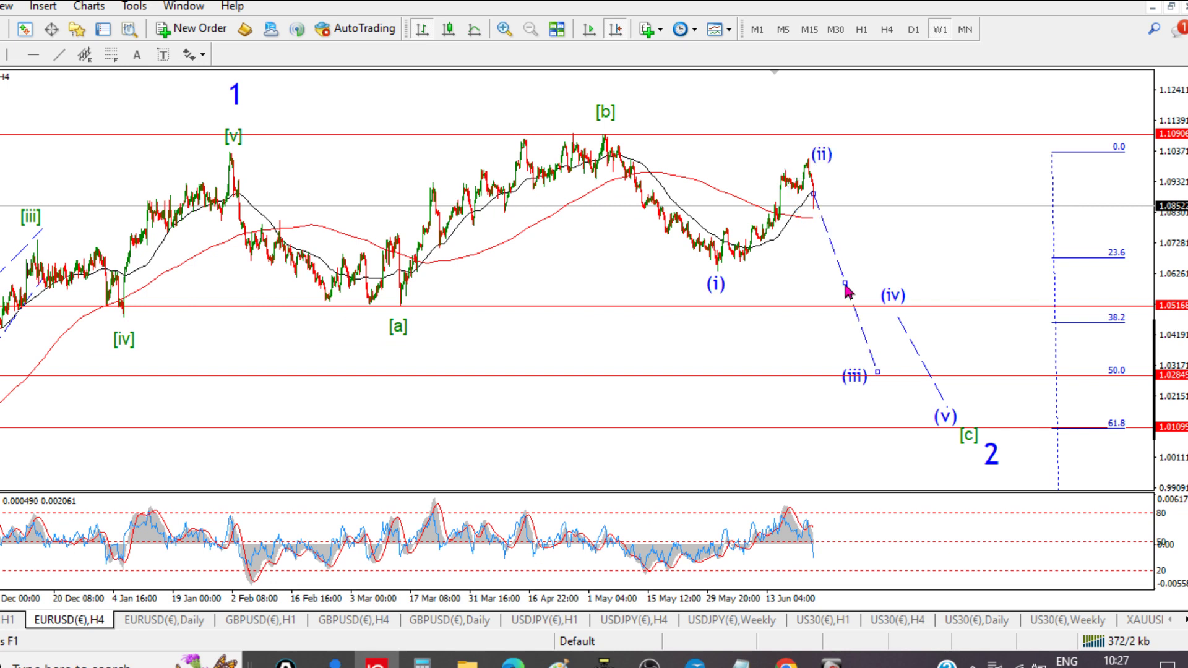
pyautogui.click(884, 356)
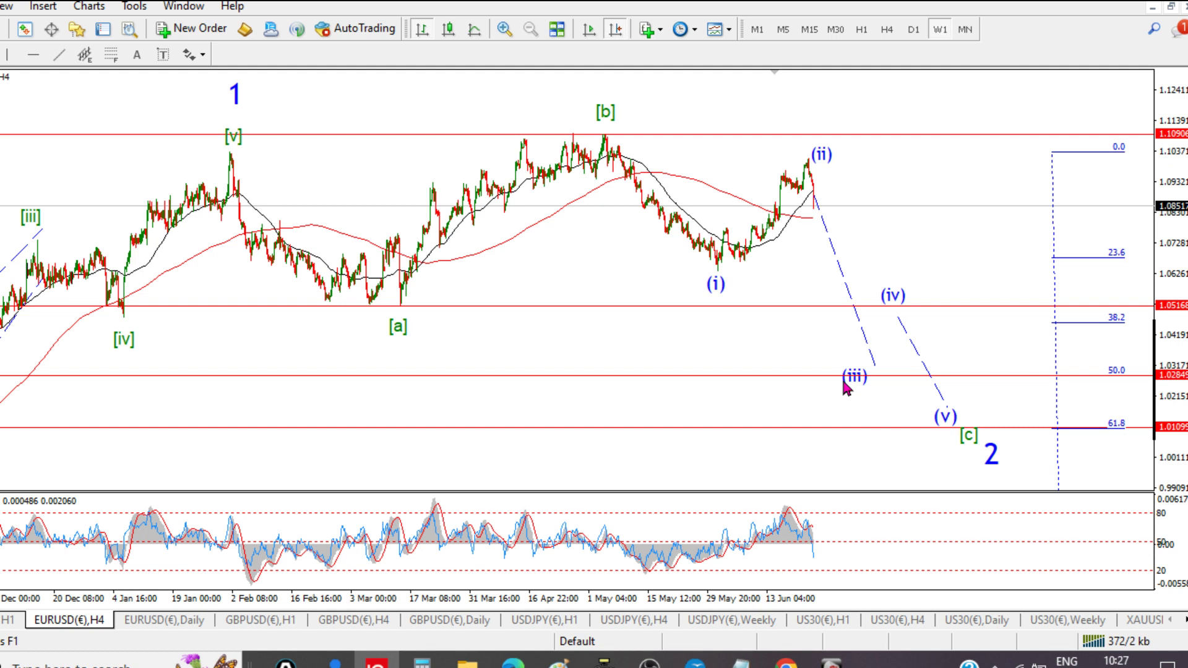
pyautogui.moveTo(847, 387); pyautogui.dragTo(1001, 327)
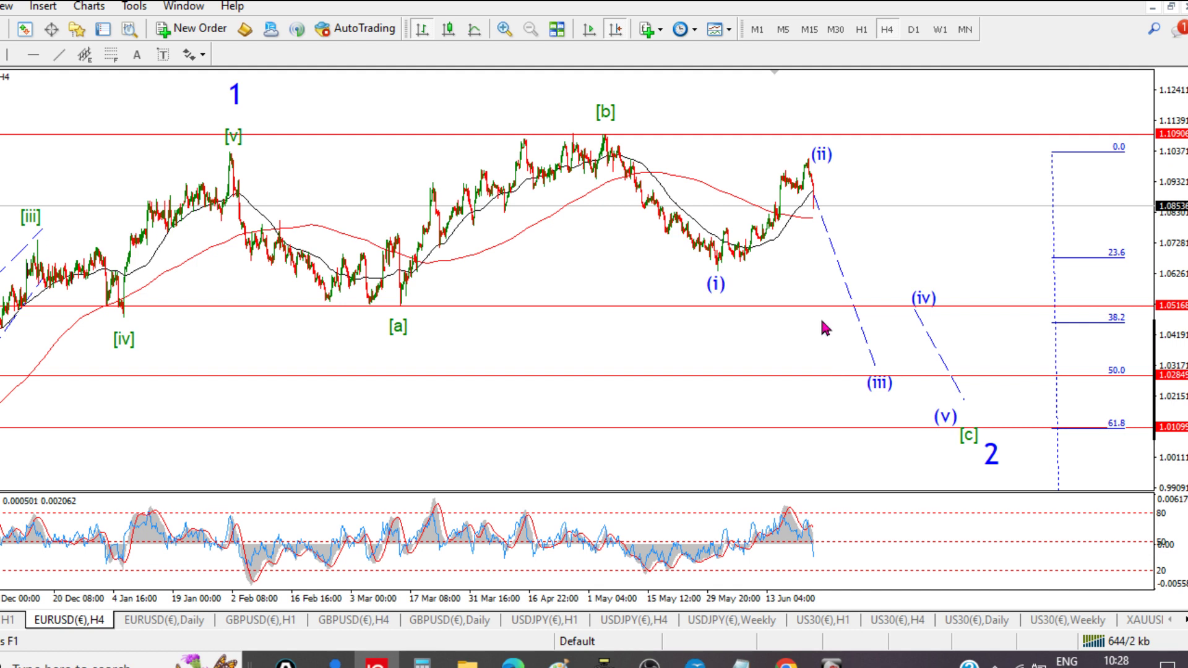
pyautogui.click(9, 620)
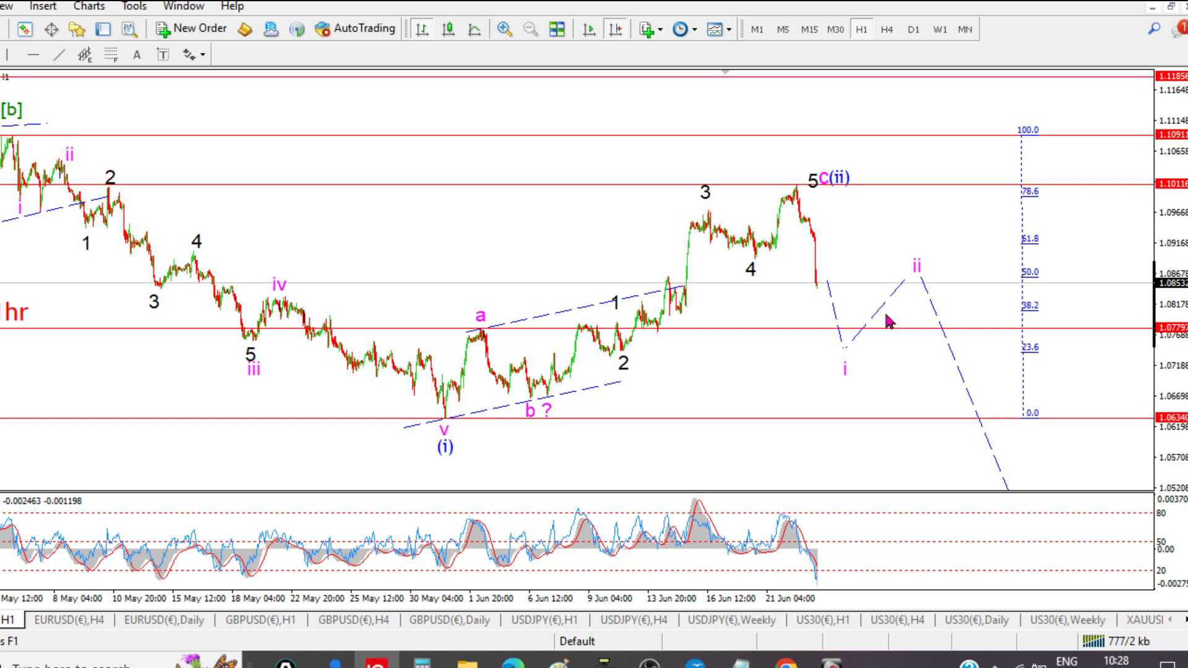
# On GBPUSD H4, shift the falling dashed line from [b] forward so it starts beside the latest price bars, and open the GBPUSD H1 chart
pyautogui.click(357, 621)
pyautogui.doubleClick(844, 218)
pyautogui.moveTo(845, 223); pyautogui.dragTo(870, 239)
pyautogui.doubleClick(872, 238)
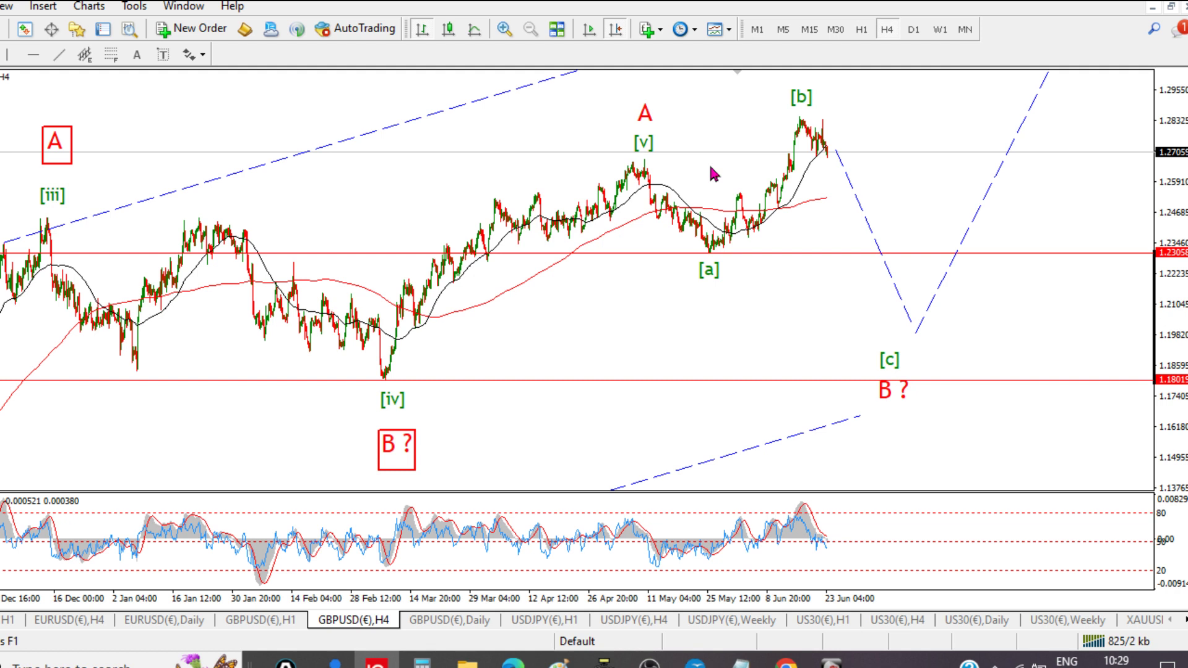
pyautogui.hotkey('ctrl', 'shift', 'Tab')
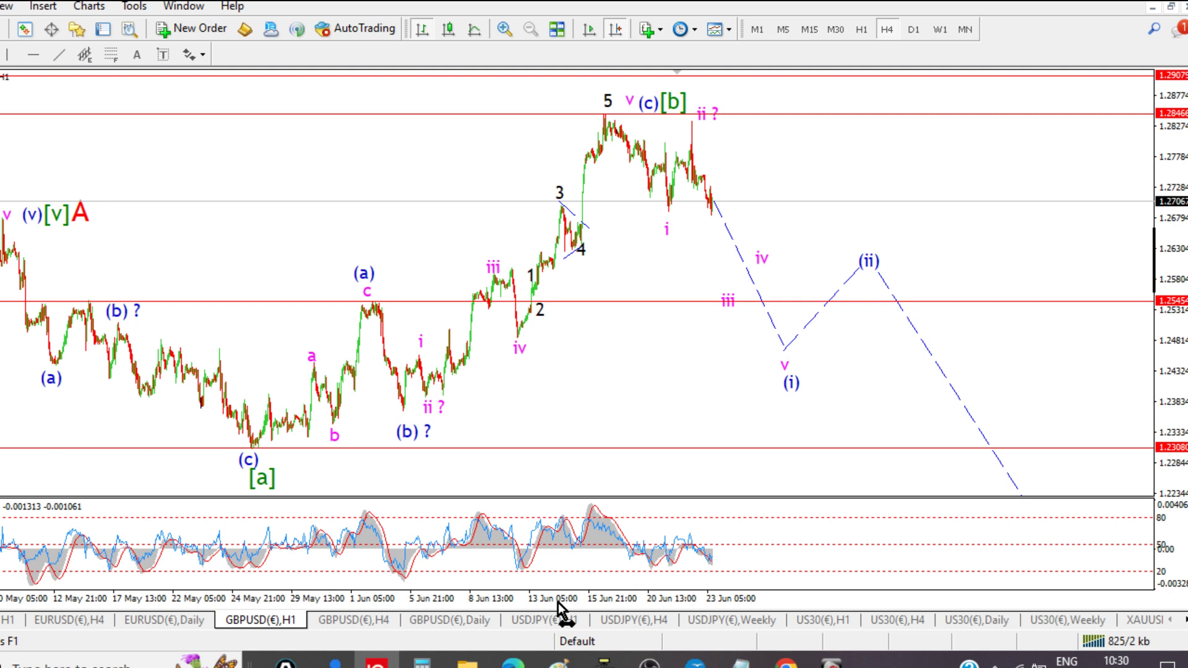
# On the USDJPY H4 chart, reposition the rising dashed line ahead of the latest bar and place the [iii] and 3 labels at its upper end
pyautogui.click(635, 620)
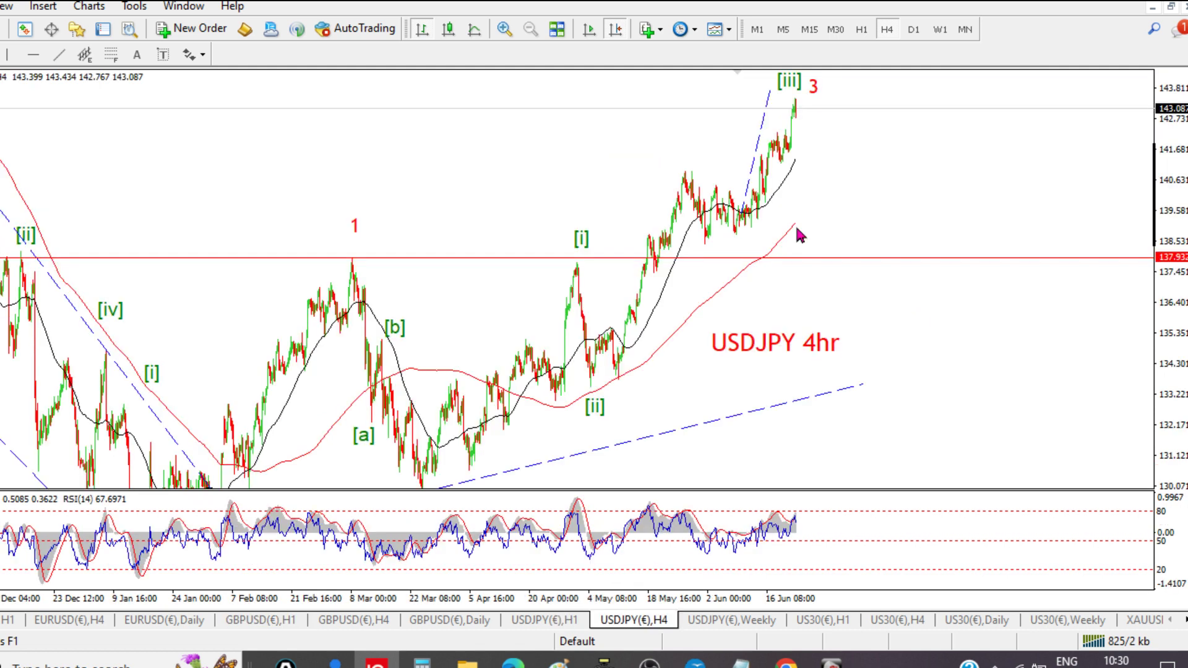
pyautogui.moveTo(755, 157); pyautogui.dragTo(797, 164)
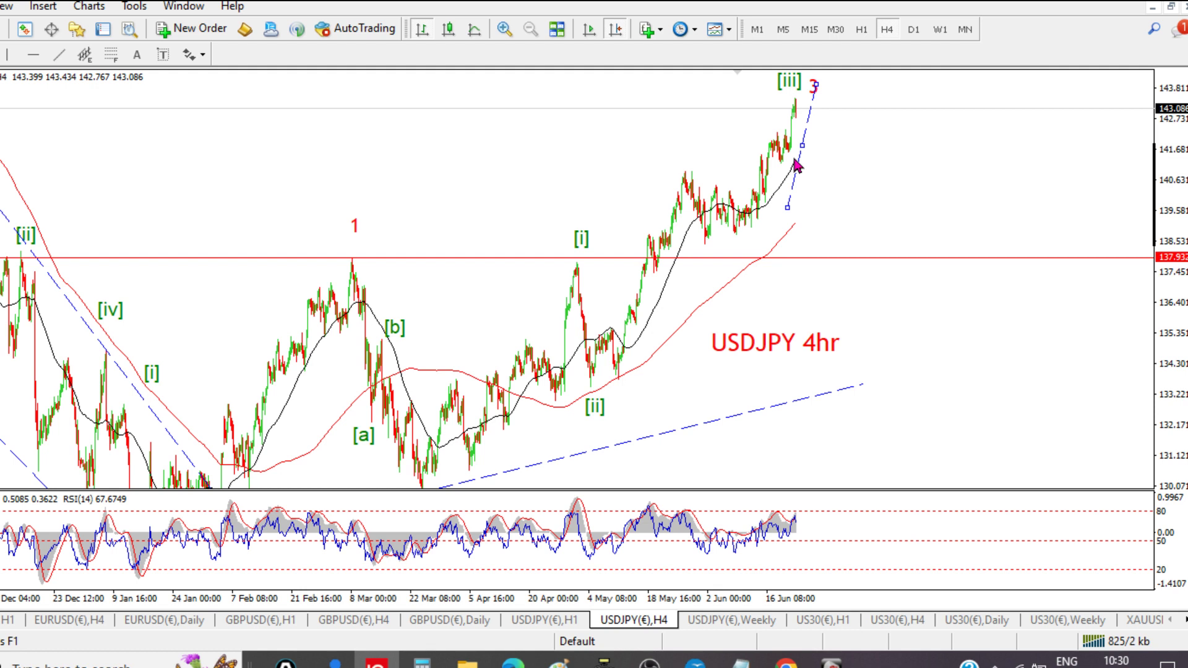
pyautogui.scroll(-1, 902, 188)
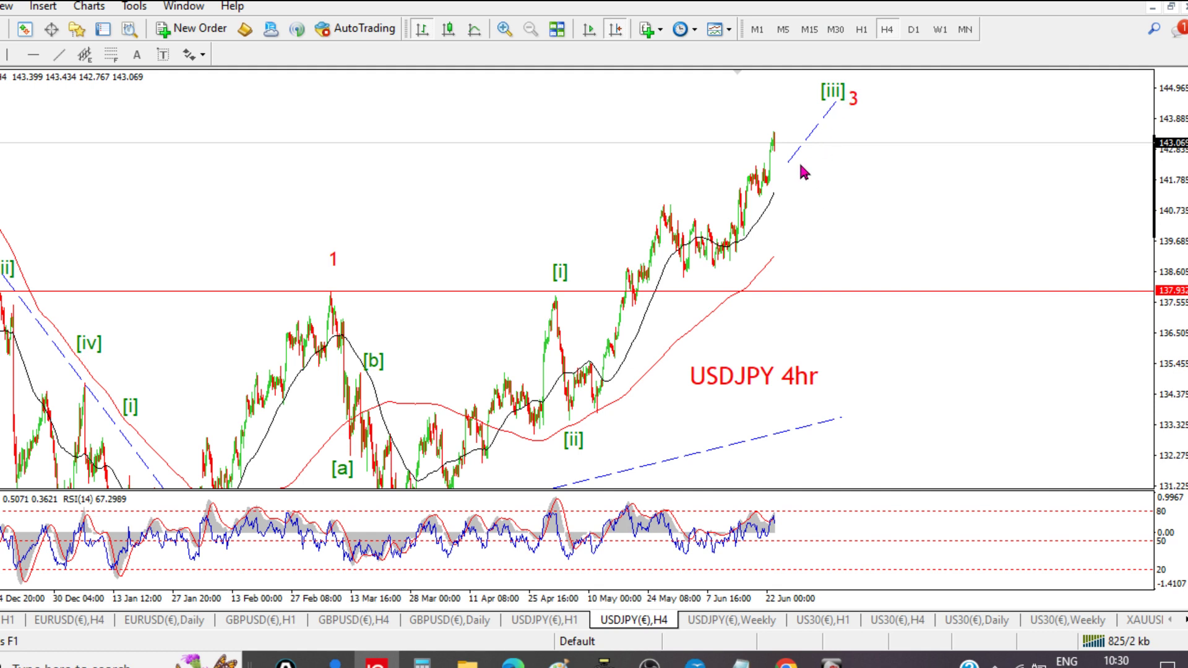
# On the USDJPY H1 chart, raise the horizontal line near the wave 4 low to 142.255, level with the projected wave iv
pyautogui.click(544, 621)
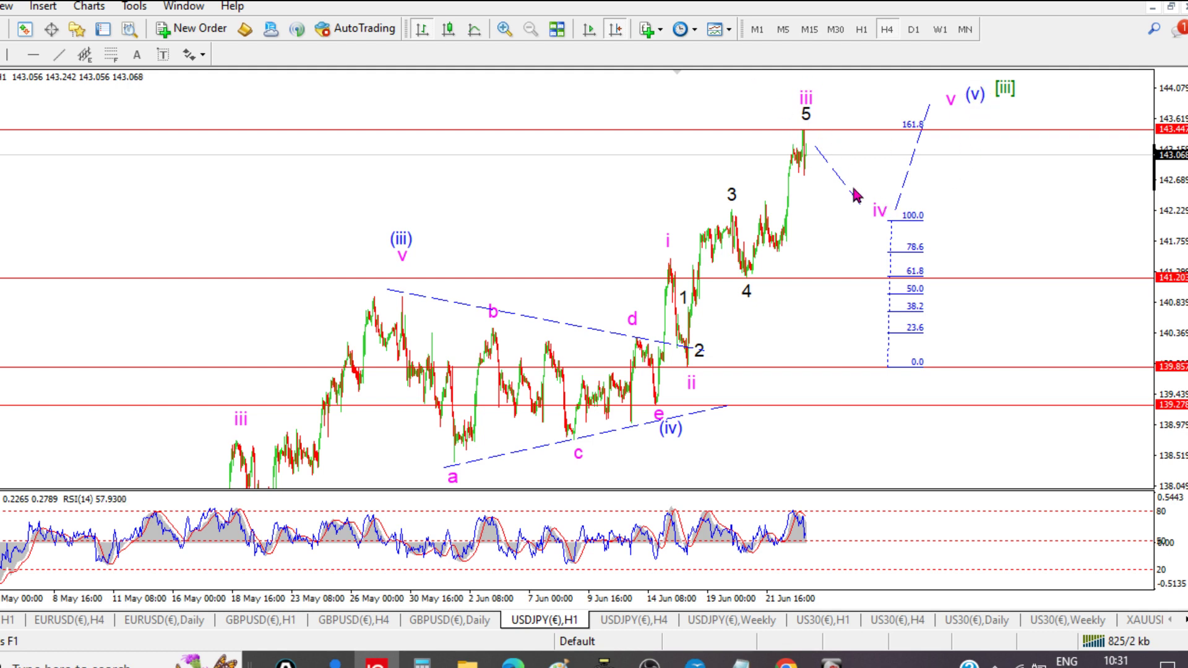
pyautogui.moveTo(815, 273); pyautogui.dragTo(828, 208)
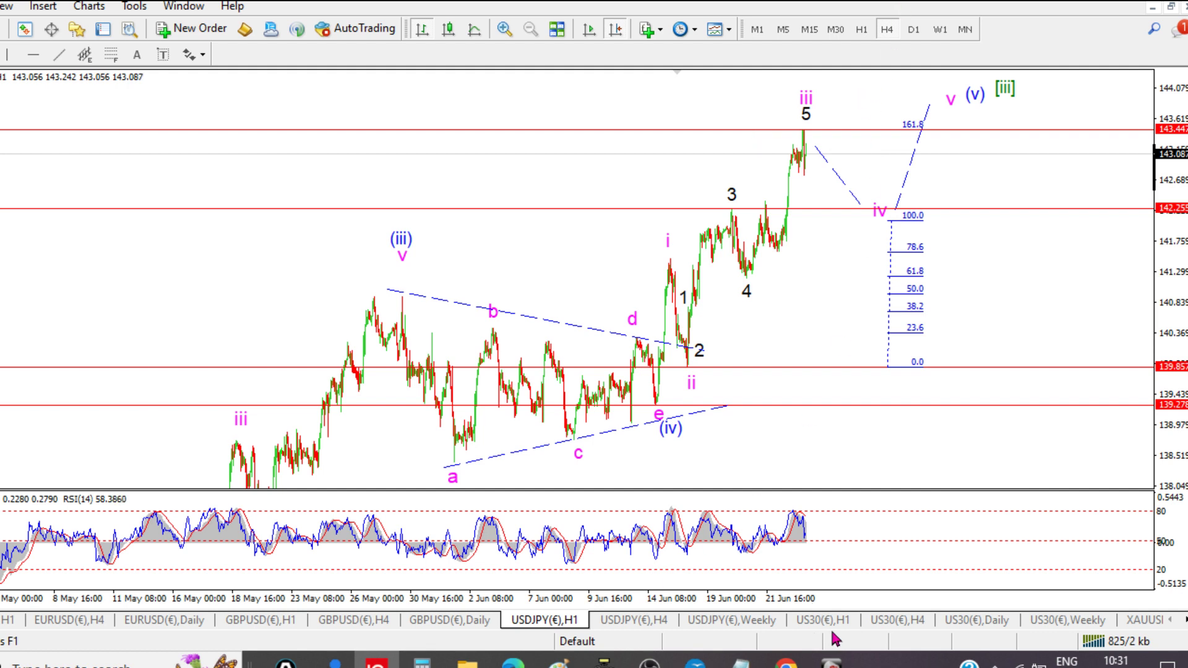
# Review the US30 H4 wave count, and on US30 Daily move the start of the falling dashed line down to the rising trendline
pyautogui.click(896, 620)
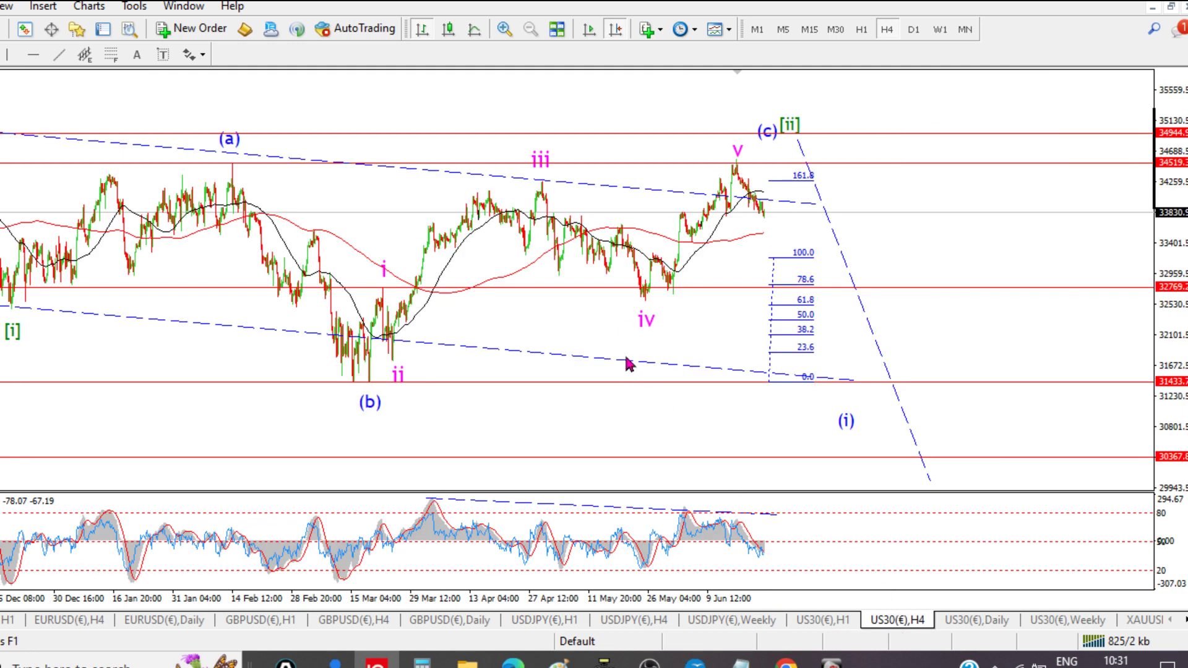
pyautogui.scroll(-1, 627, 355)
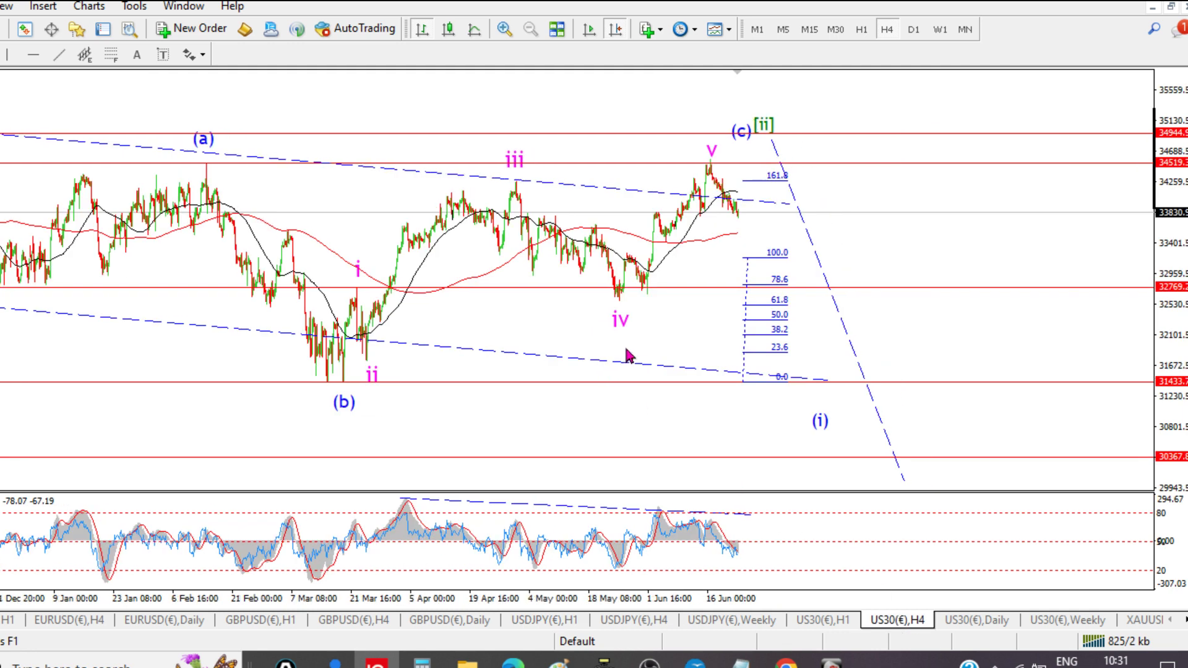
pyautogui.scroll(5, 627, 356)
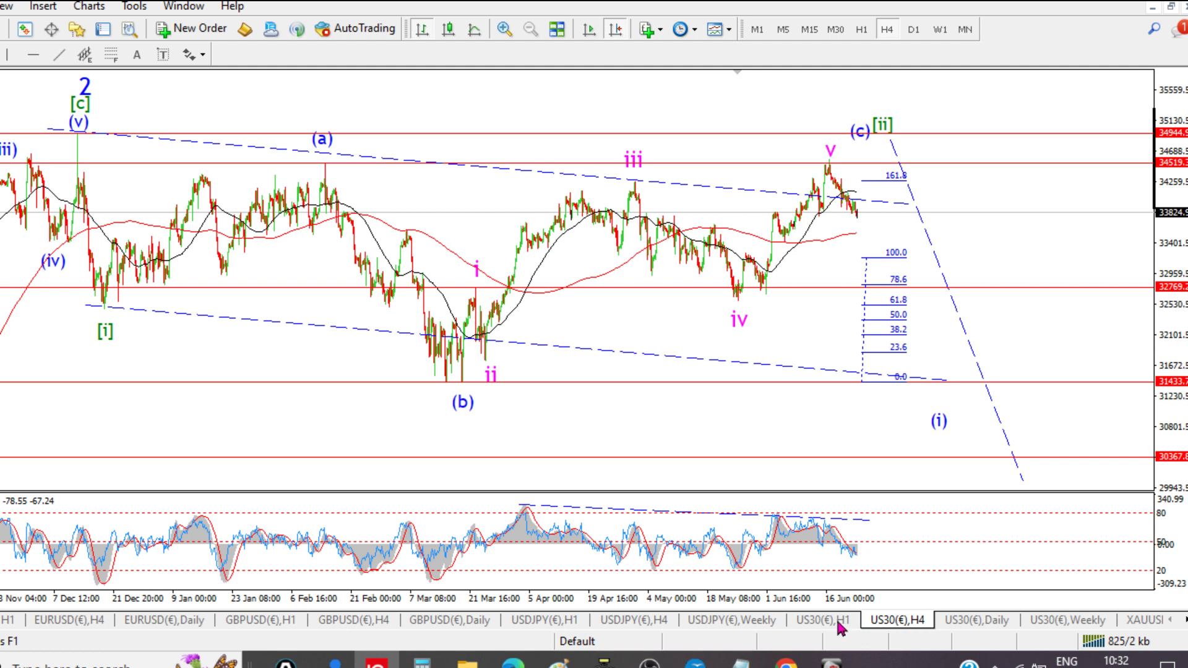
pyautogui.click(982, 631)
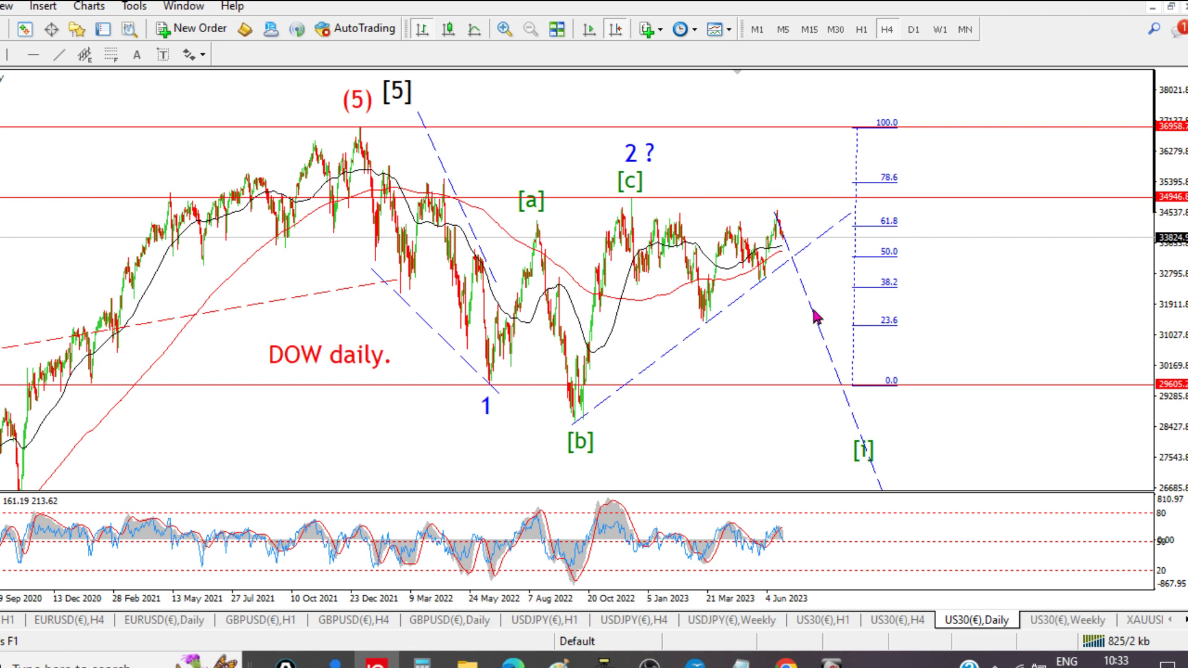
pyautogui.moveTo(775, 212); pyautogui.dragTo(800, 264)
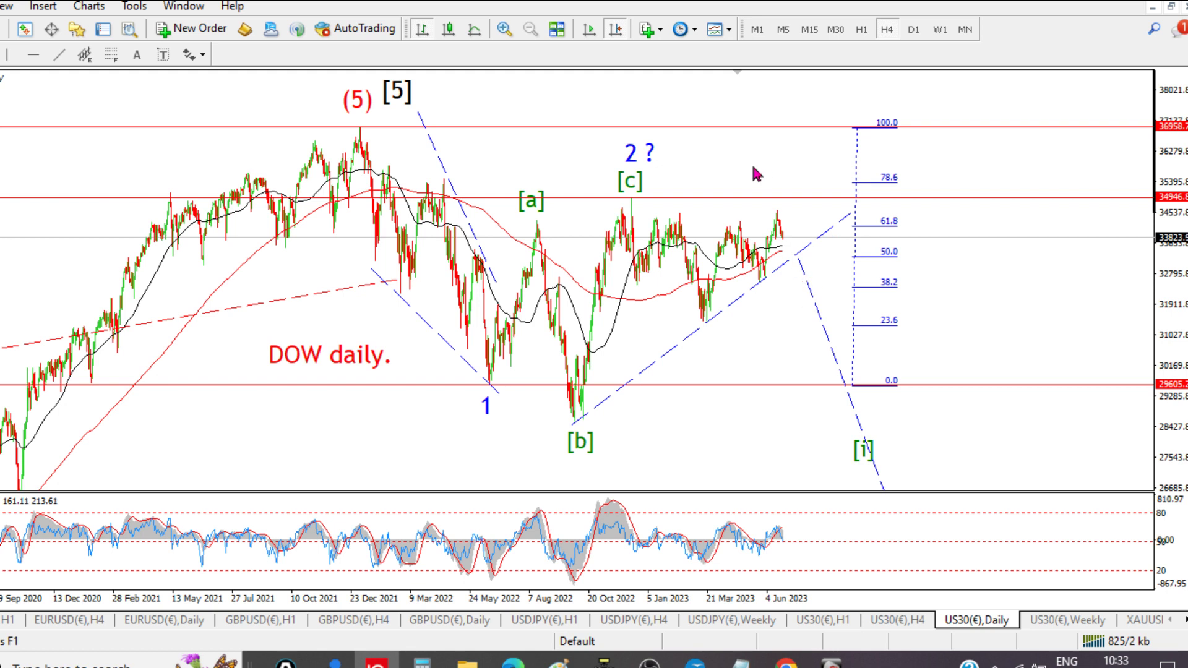
# On the US30 H1 chart, shift the falling dashed line towards wave i ? slightly forward so it clears the latest bars
pyautogui.click(833, 622)
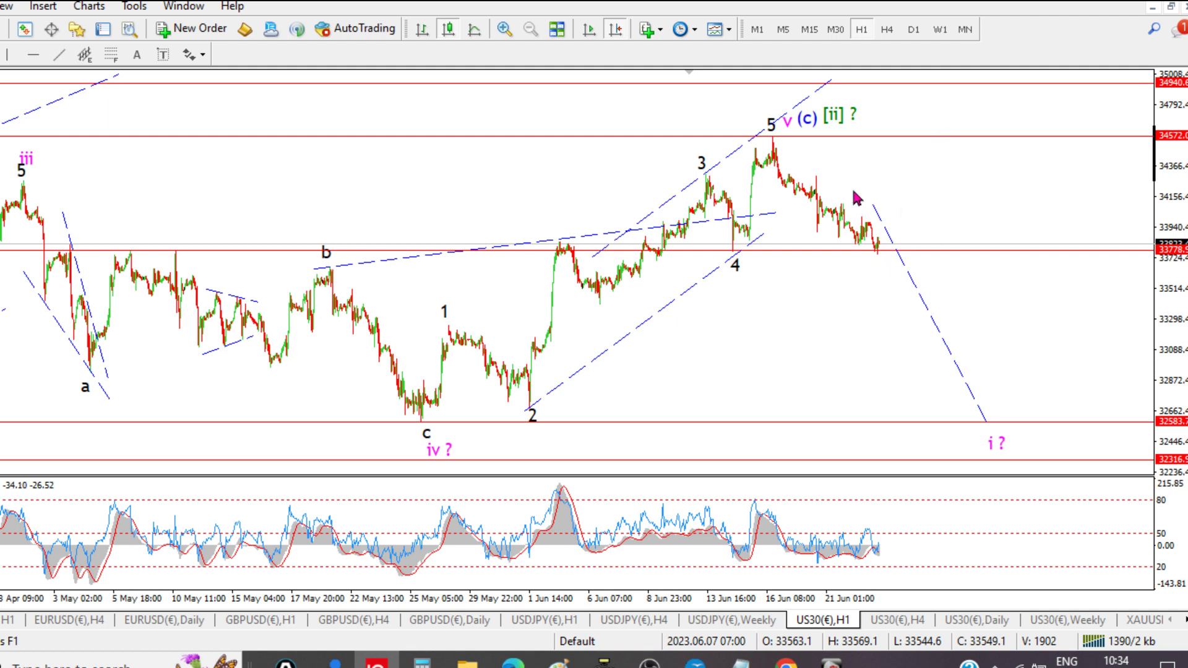
pyautogui.doubleClick(880, 219)
pyautogui.moveTo(934, 317); pyautogui.dragTo(948, 327)
pyautogui.doubleClick(948, 326)
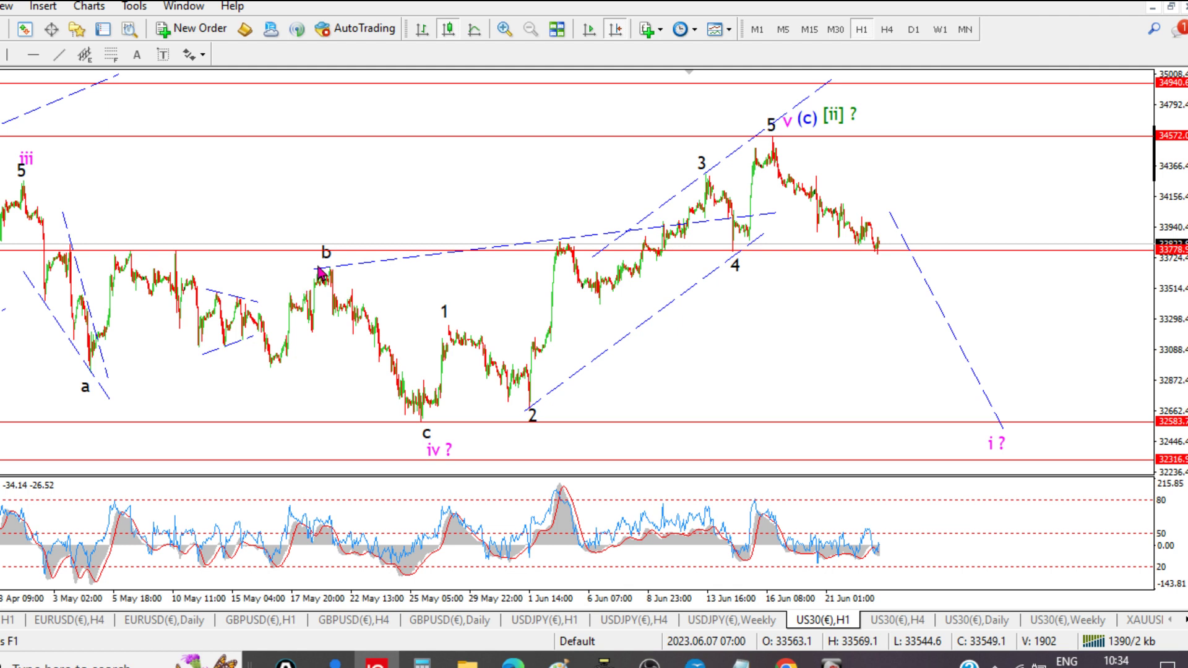
pyautogui.middleClick(489, 323)
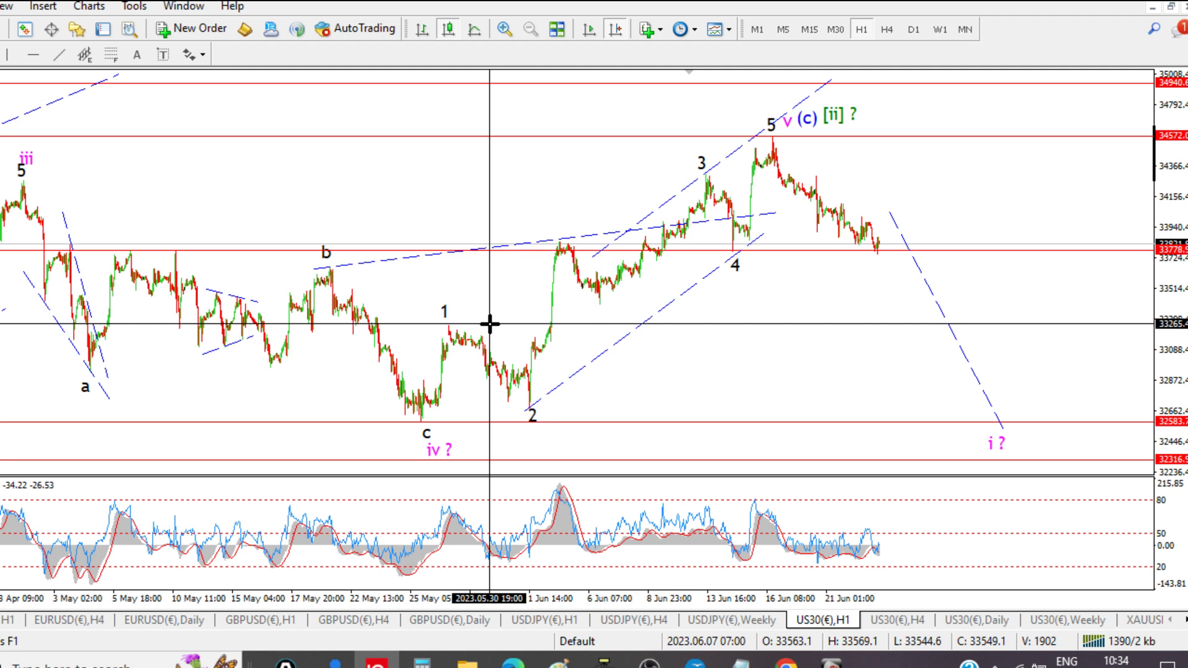
pyautogui.click(490, 323)
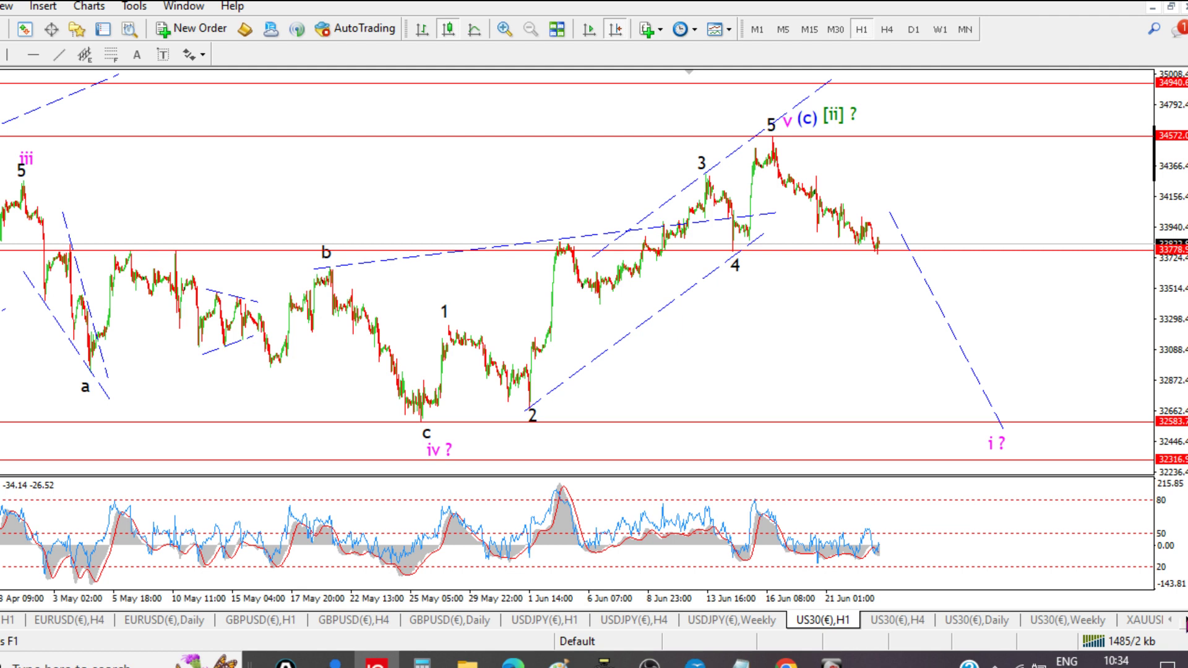
# On the XAUUSD H4 chart, move the [c] and 2 labels to the end of the final falling dashed line and review the wave count
pyautogui.click(1183, 620)
pyautogui.click(1183, 620)
pyautogui.click(1183, 620)
pyautogui.click(1183, 620)
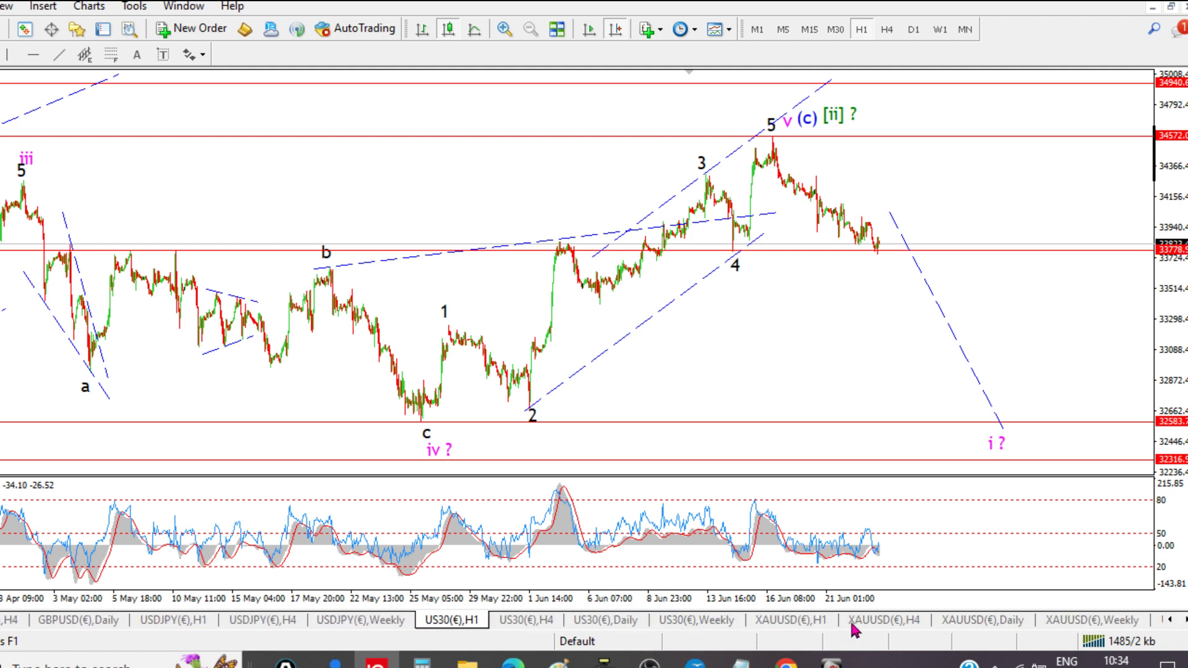
pyautogui.click(874, 621)
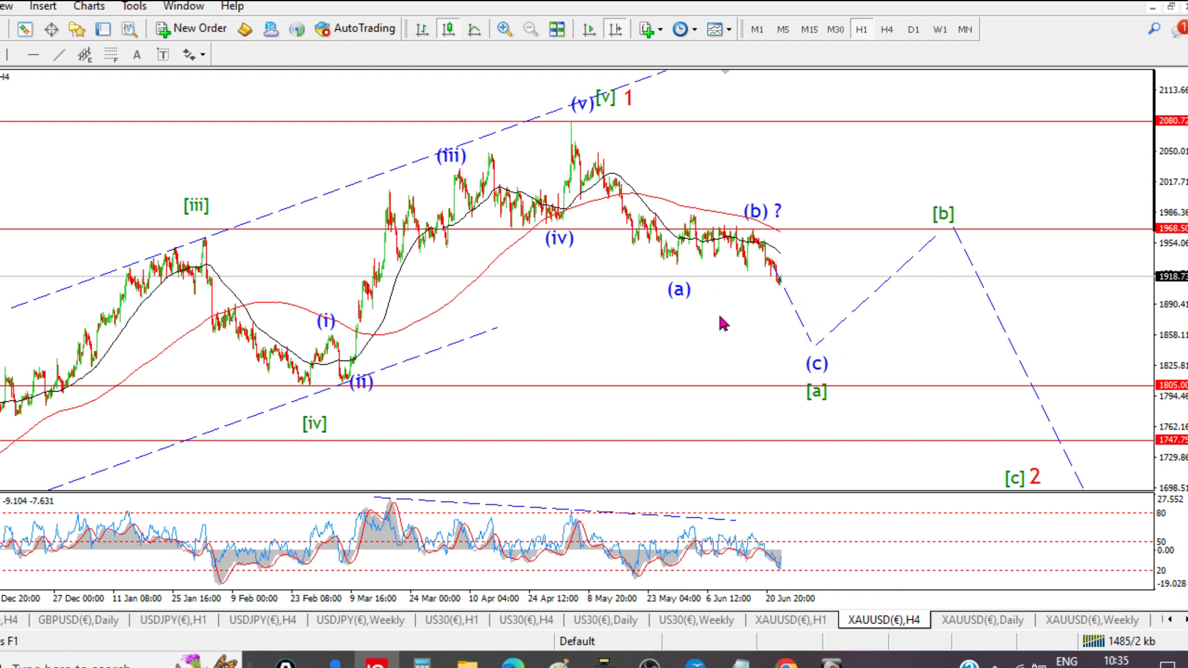
pyautogui.doubleClick(1019, 479)
pyautogui.moveTo(1020, 479); pyautogui.dragTo(1121, 474)
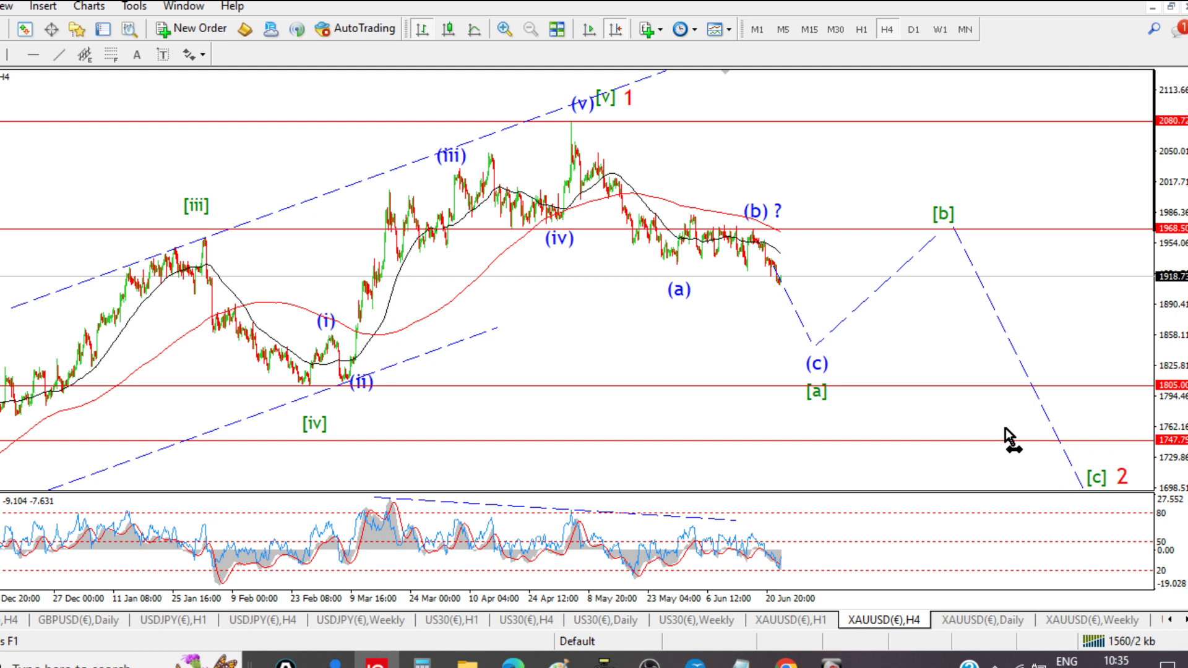
pyautogui.moveTo(1005, 429); pyautogui.dragTo(1002, 398)
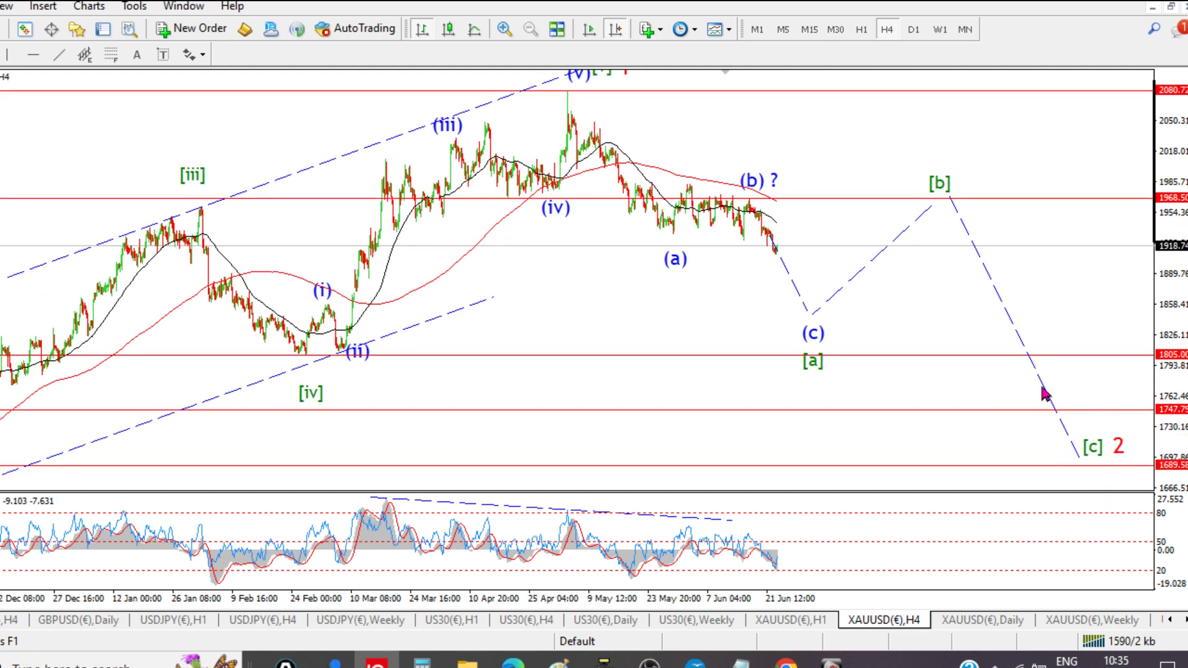
pyautogui.scroll(8, 1045, 394)
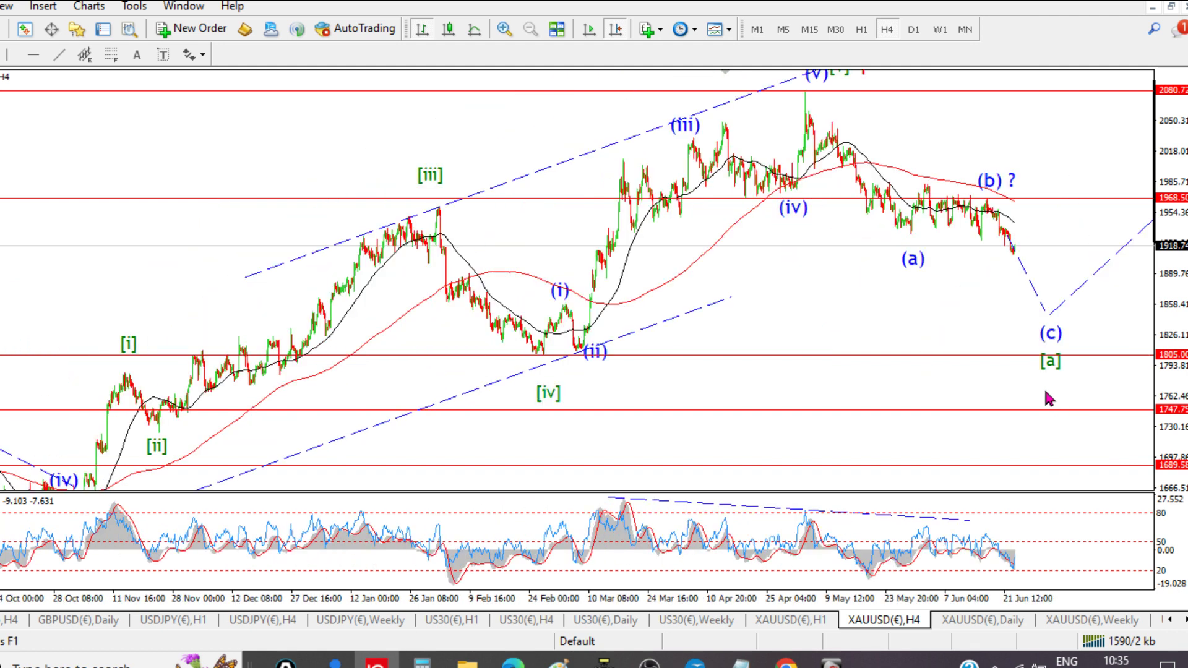
pyautogui.scroll(-10, 1046, 393)
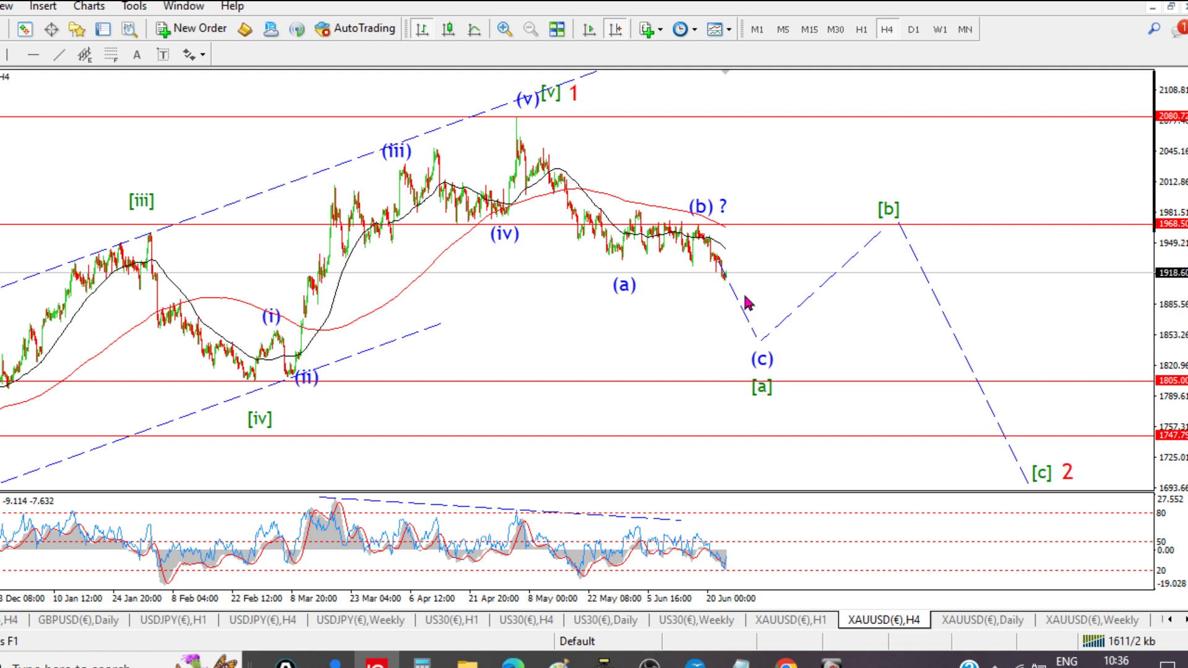
# On XAUUSD H1, move the falling dashed line's start past the latest bar, label i under the latest low, and ii above the 1937.29 line
pyautogui.click(822, 624)
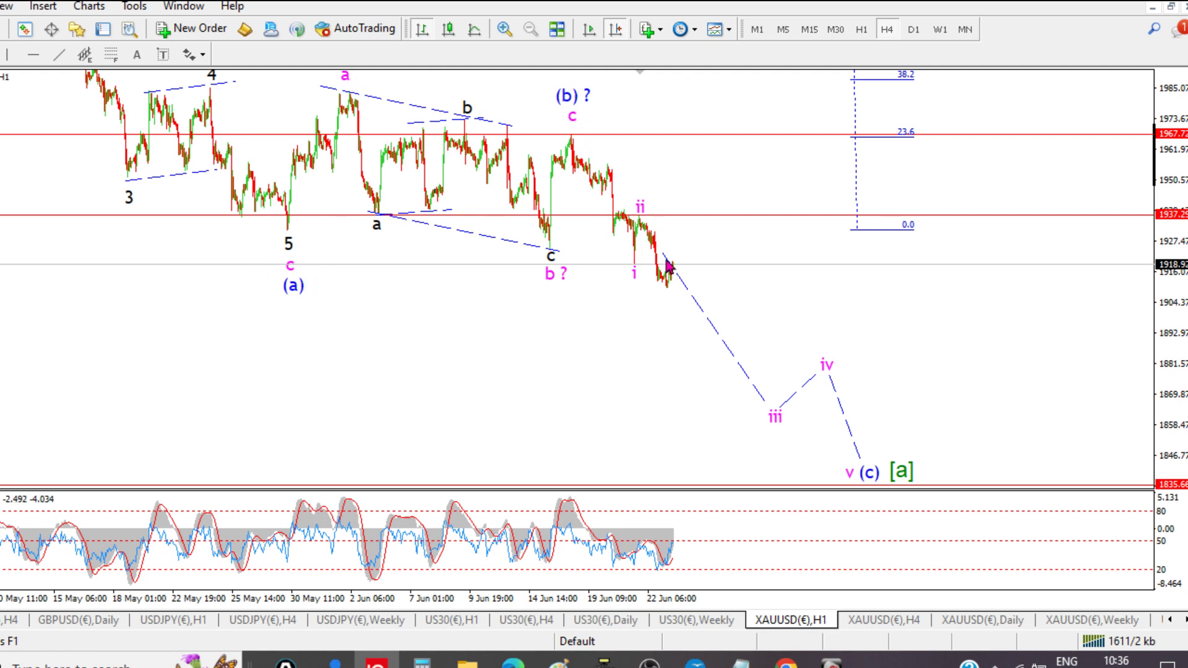
pyautogui.moveTo(666, 255); pyautogui.dragTo(691, 267)
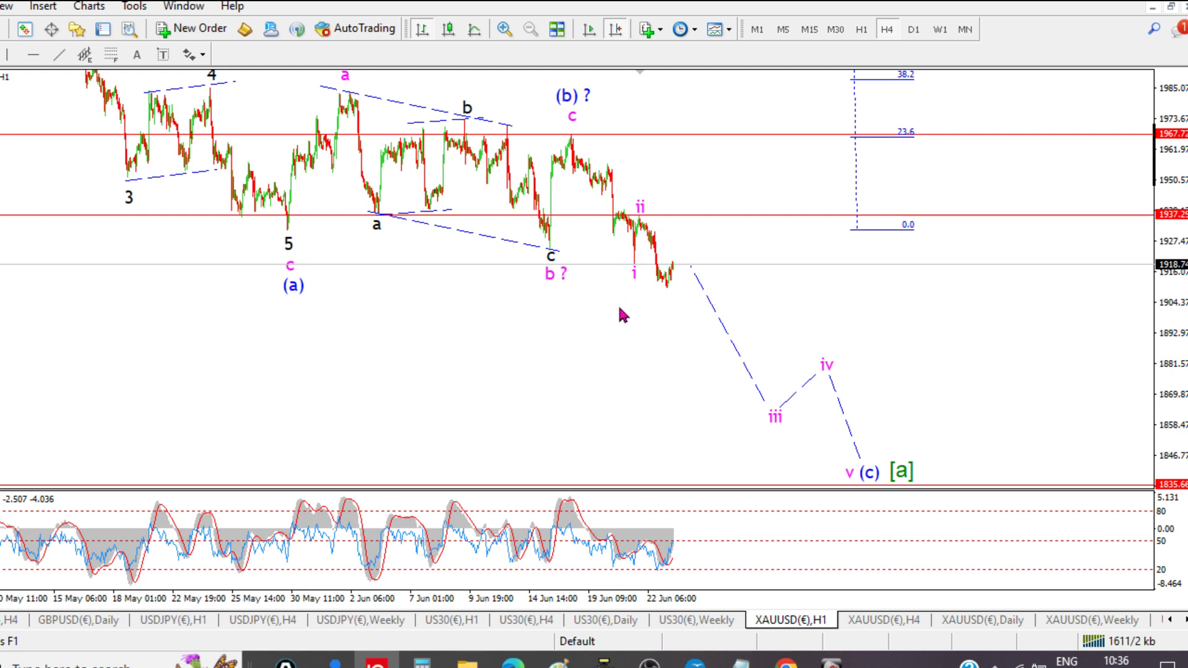
pyautogui.moveTo(634, 279); pyautogui.dragTo(661, 293)
pyautogui.moveTo(643, 206); pyautogui.dragTo(700, 197)
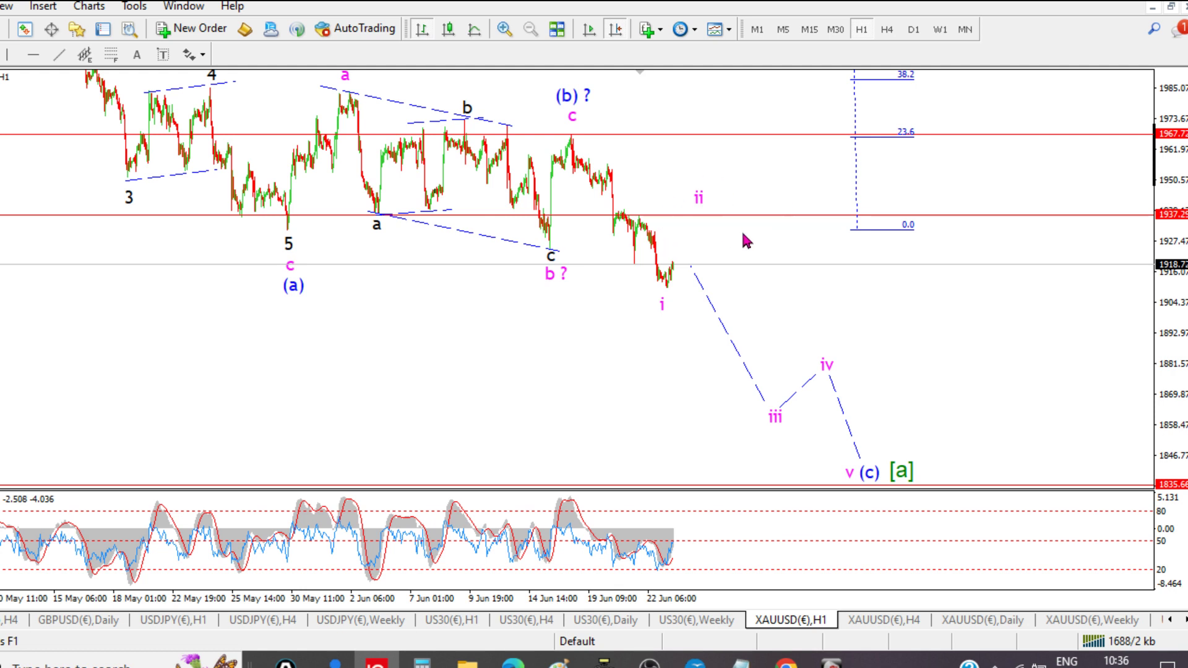
# Reposition the falling dashed line so it runs from the moved ii label down to the iii label
pyautogui.doubleClick(694, 267)
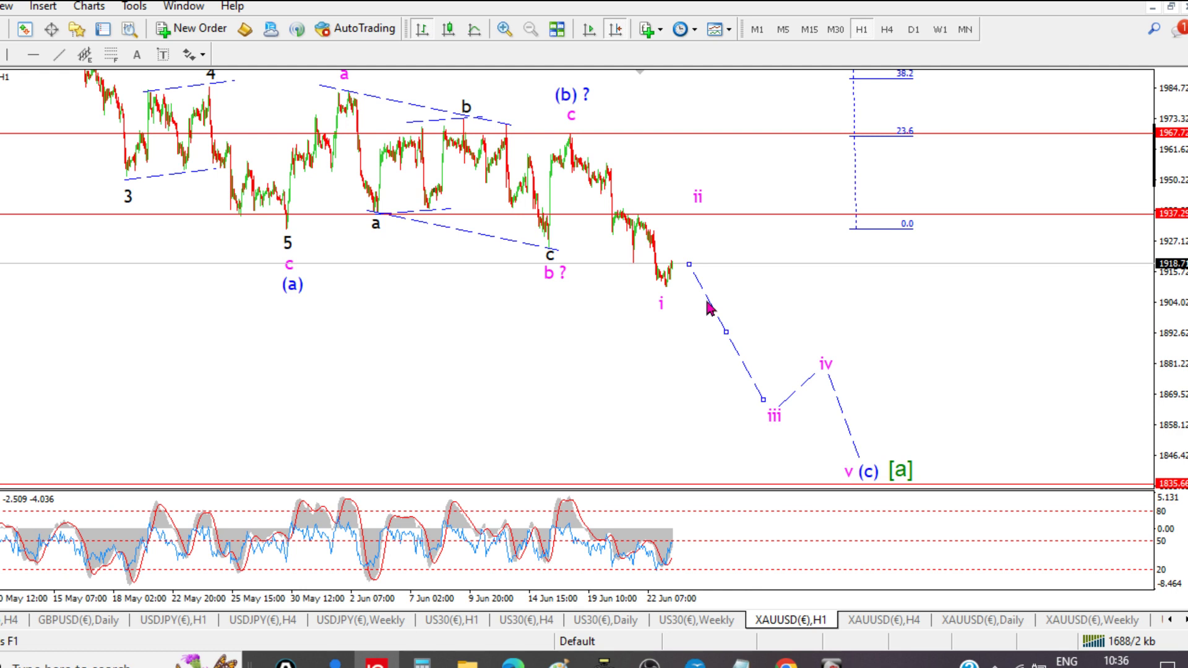
pyautogui.moveTo(726, 332); pyautogui.dragTo(737, 281)
pyautogui.moveTo(774, 348); pyautogui.dragTo(778, 416)
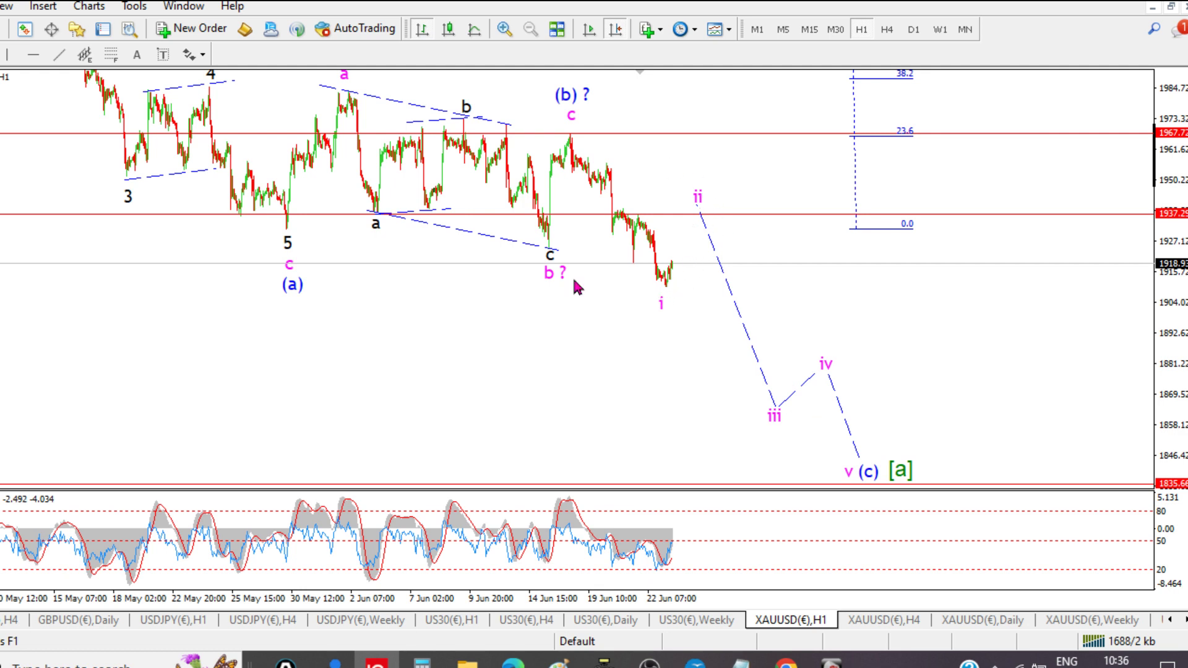
# Return the i and ii labels to the earlier swing low and high, and place a copy of ii at the falling dashed line's start
pyautogui.moveTo(661, 303); pyautogui.dragTo(635, 268)
pyautogui.moveTo(702, 198); pyautogui.dragTo(642, 200)
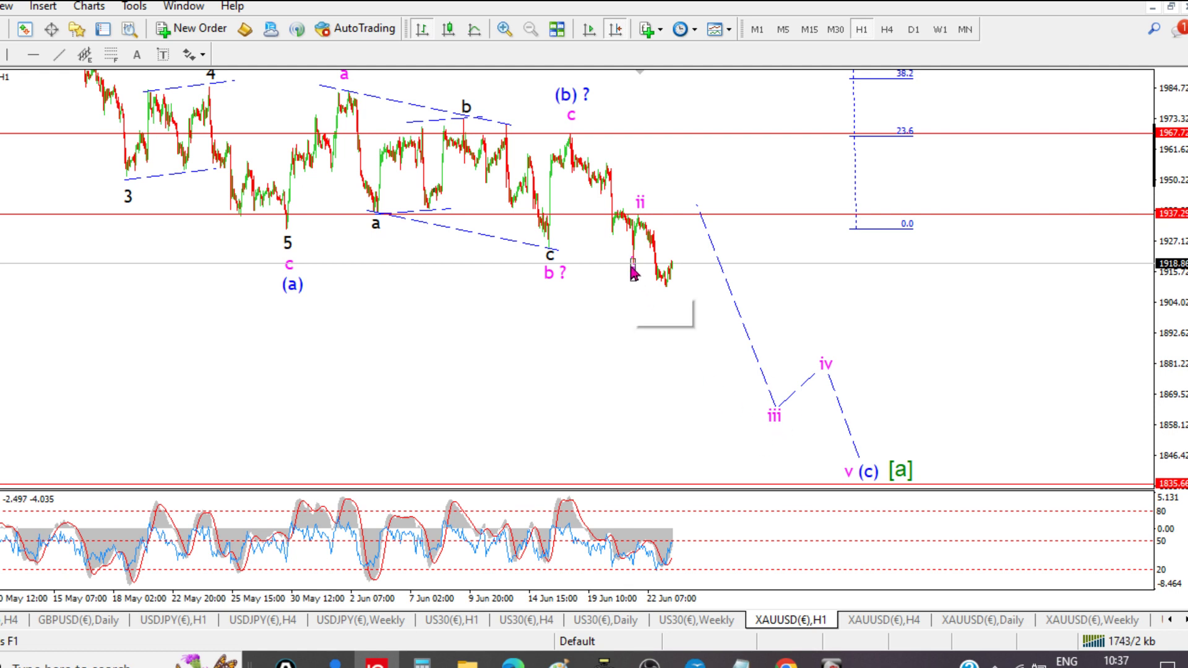
pyautogui.click(665, 209)
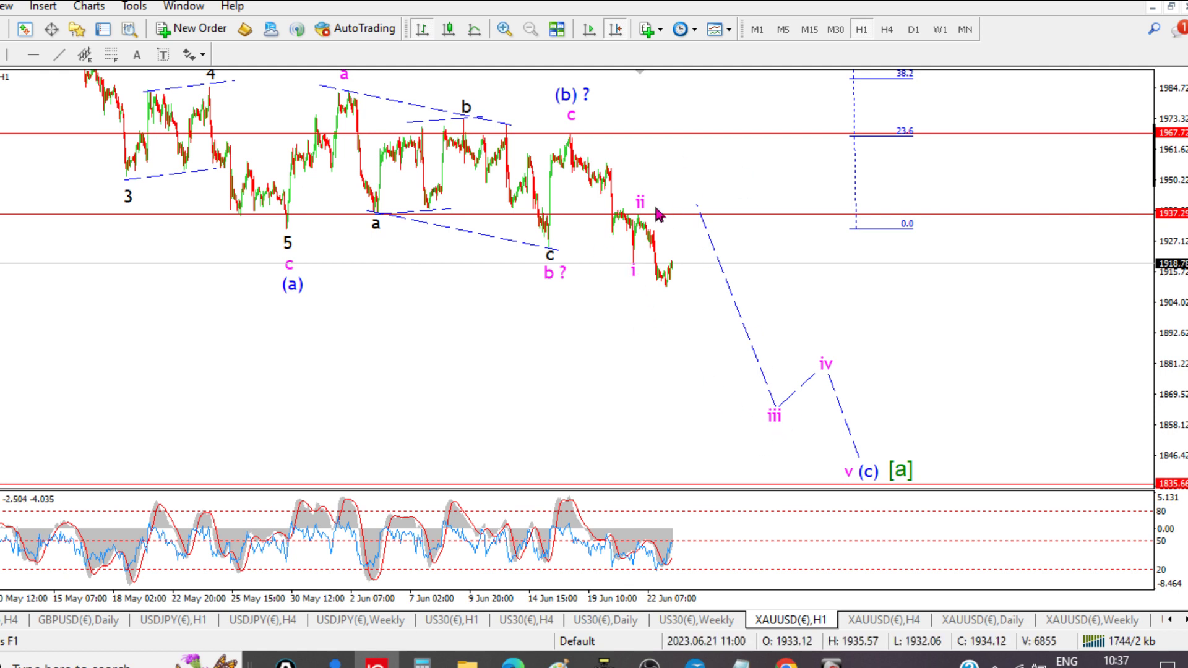
pyautogui.moveTo(640, 199); pyautogui.dragTo(706, 201)
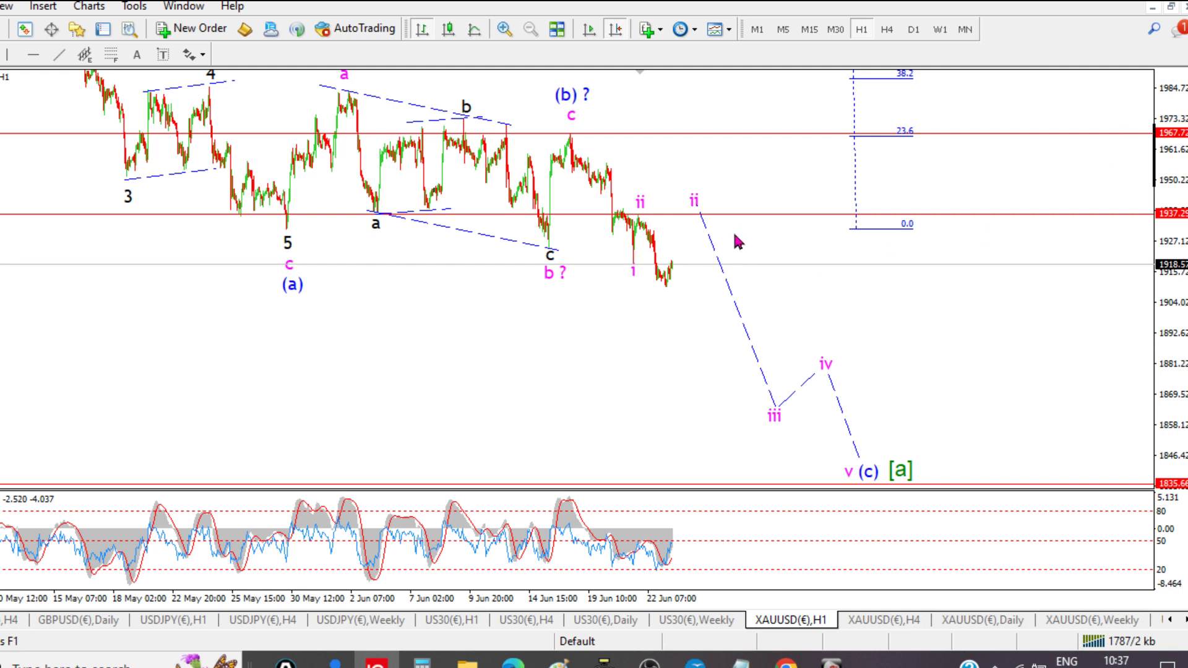
# On XAUUSD H1, move the Fibonacci retracement's 100.0 level to the 1967.72 line and the 1835.66 line to its 0.0 level at 1819.73
pyautogui.moveTo(737, 241); pyautogui.dragTo(712, 347)
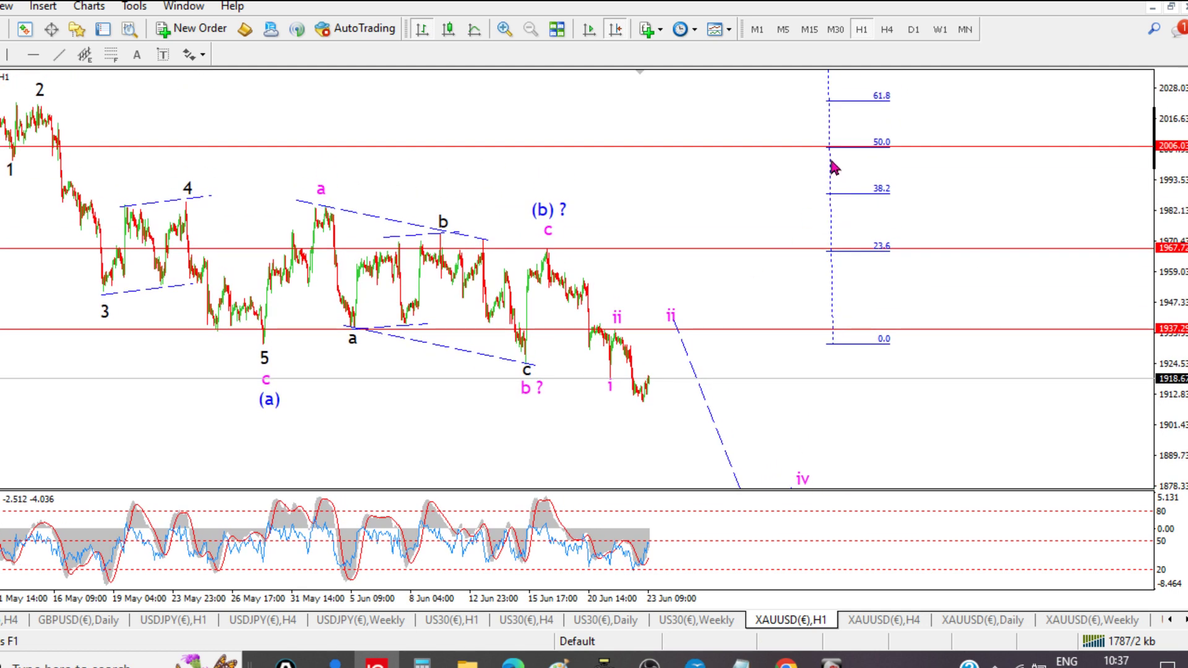
pyautogui.moveTo(832, 166); pyautogui.dragTo(1019, 452)
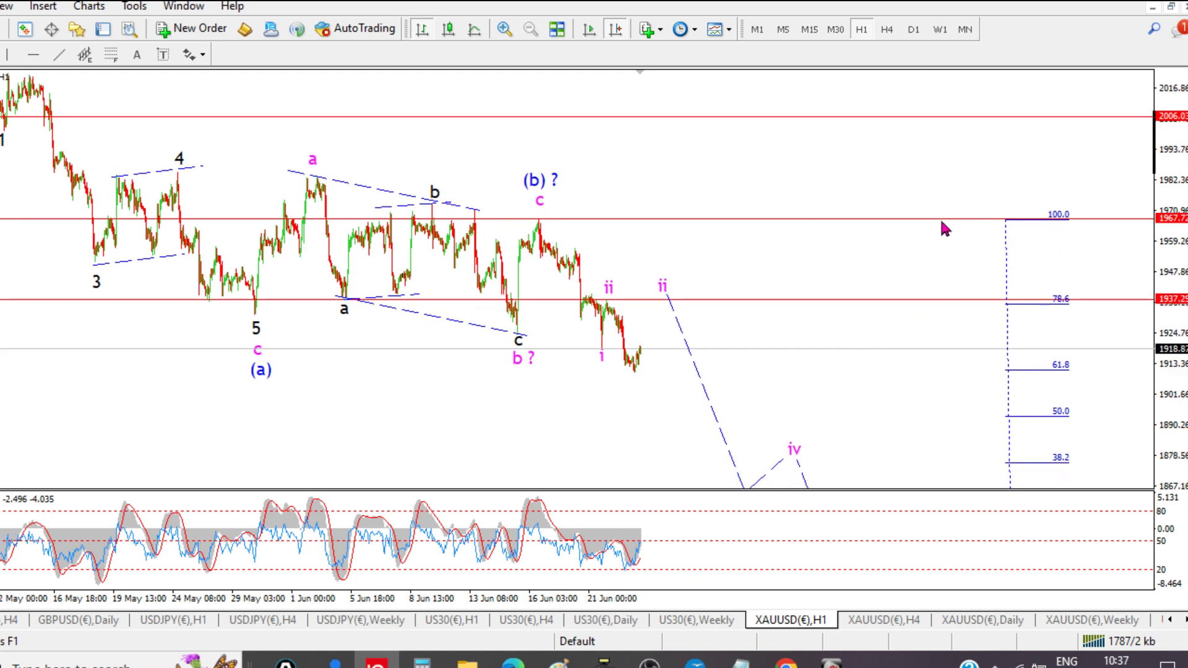
pyautogui.moveTo(645, 244); pyautogui.dragTo(557, 207)
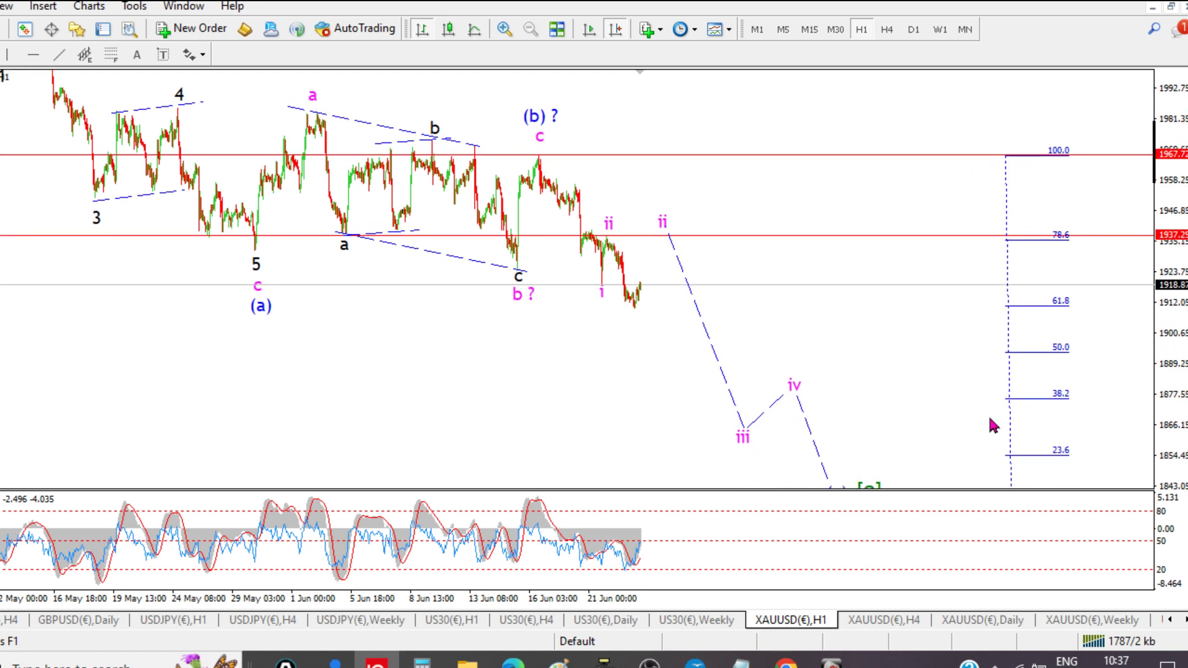
pyautogui.moveTo(874, 288); pyautogui.dragTo(844, 224)
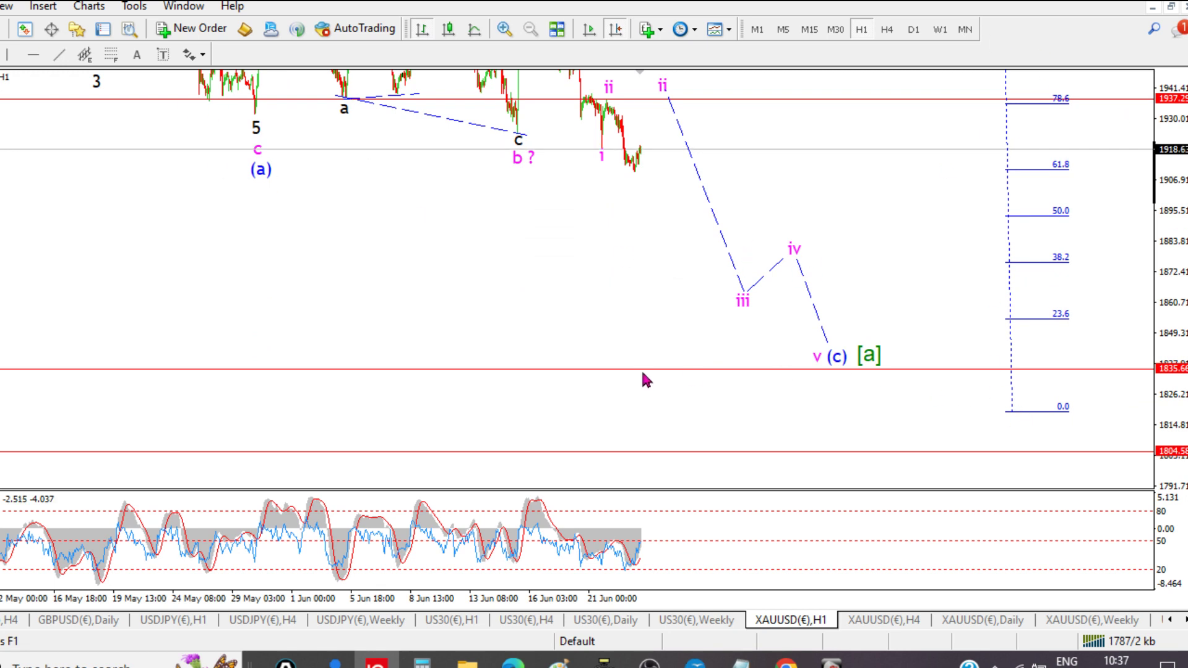
pyautogui.moveTo(641, 369); pyautogui.dragTo(648, 414)
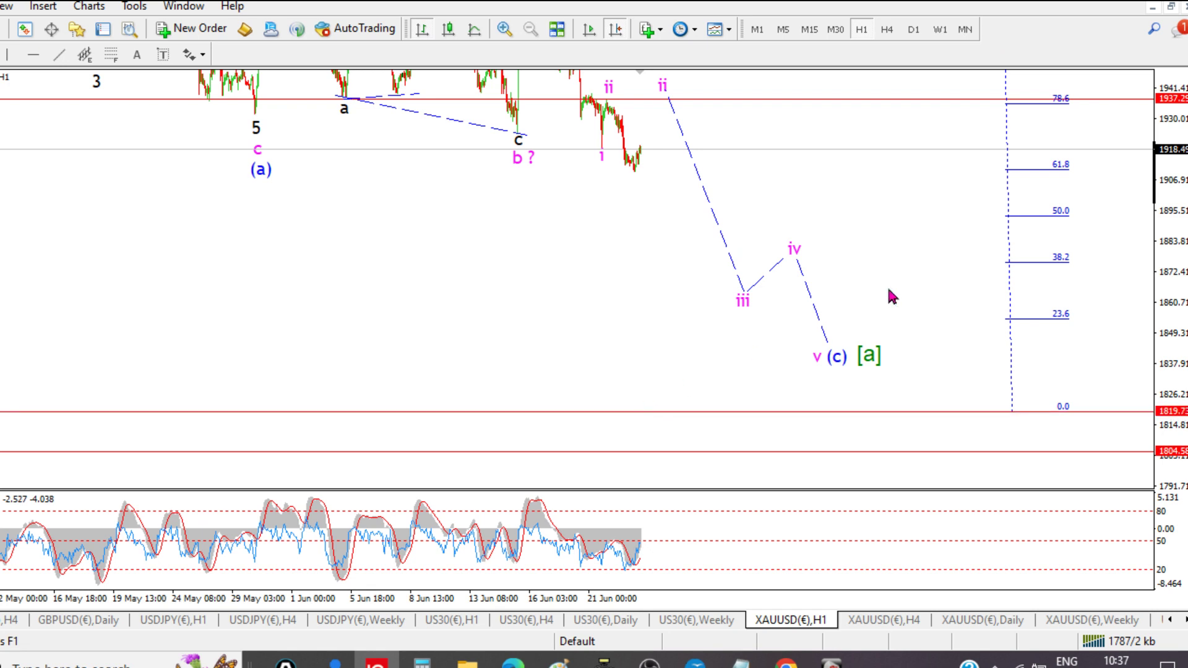
pyautogui.moveTo(864, 149); pyautogui.dragTo(829, 226)
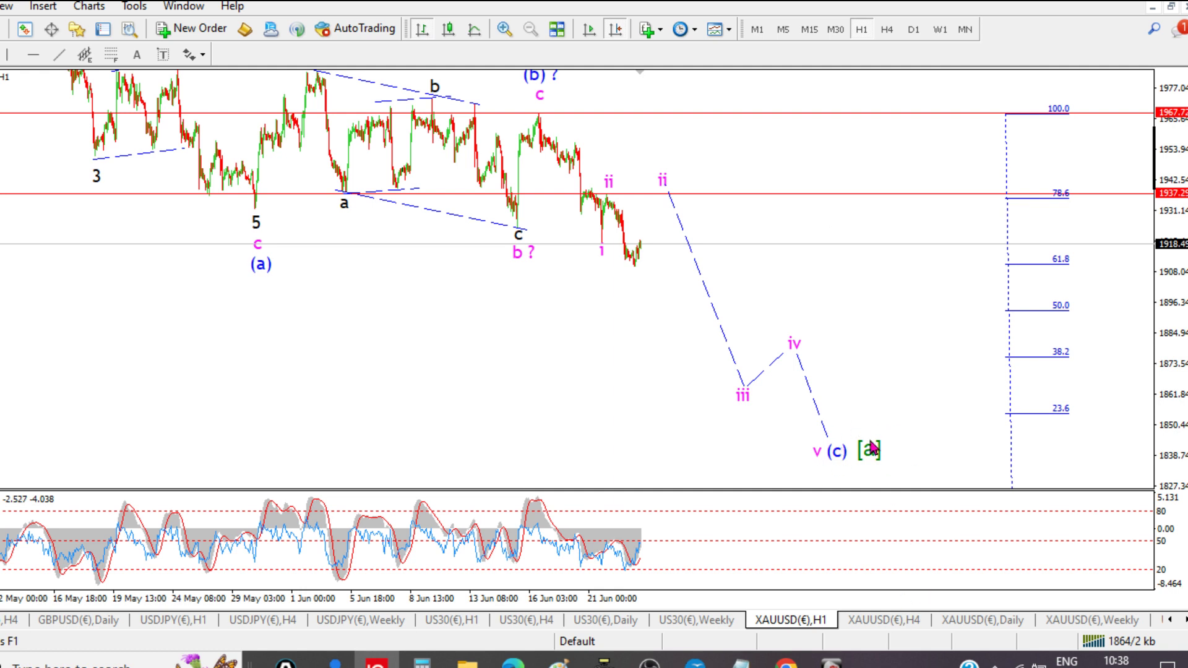
# On USOIL H4, move the outer falling dashed line beneath the boxed [ii] label and start the inner falling line just past the latest bar
pyautogui.click(1183, 622)
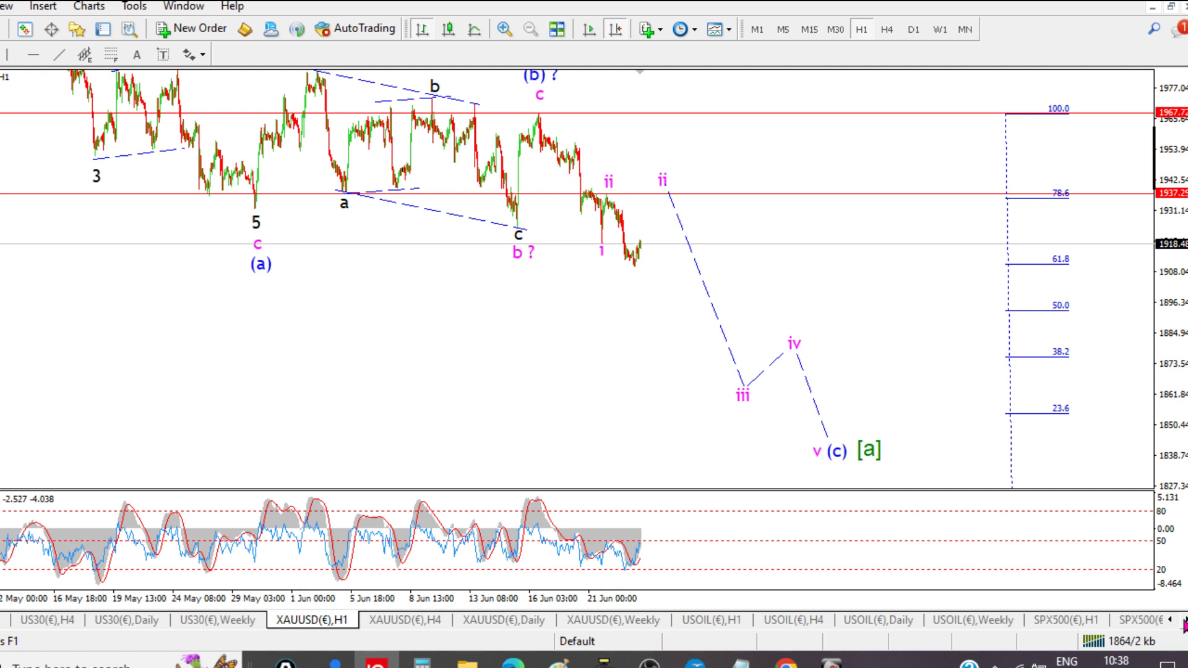
pyautogui.click(798, 620)
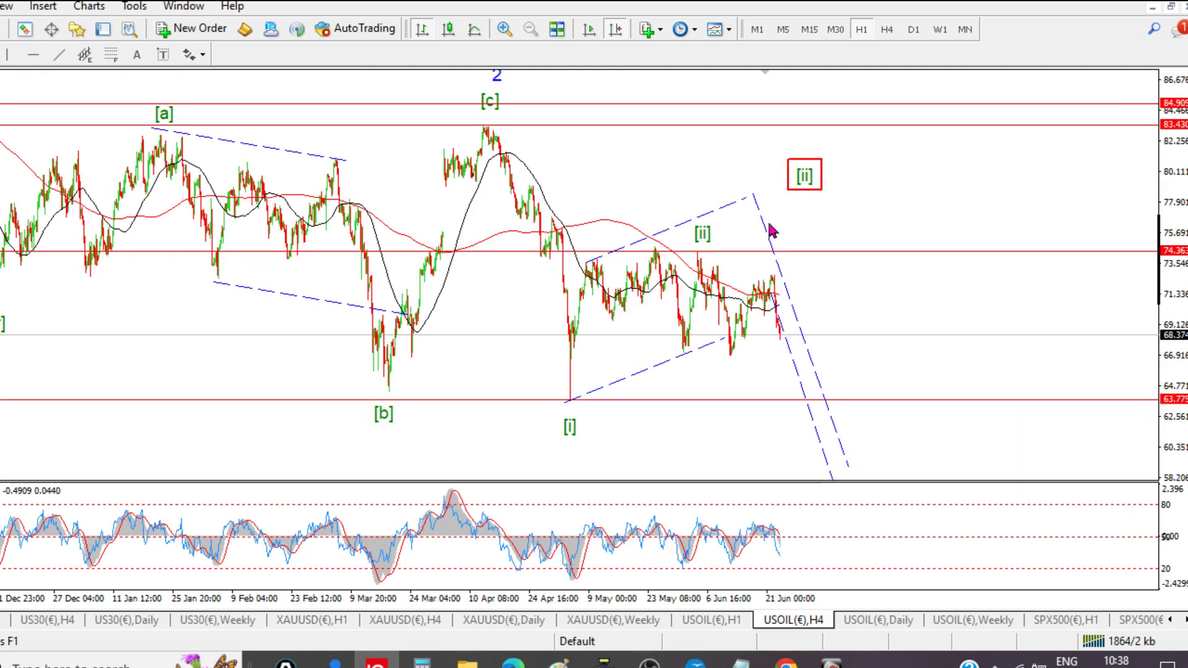
pyautogui.moveTo(803, 359); pyautogui.dragTo(859, 339)
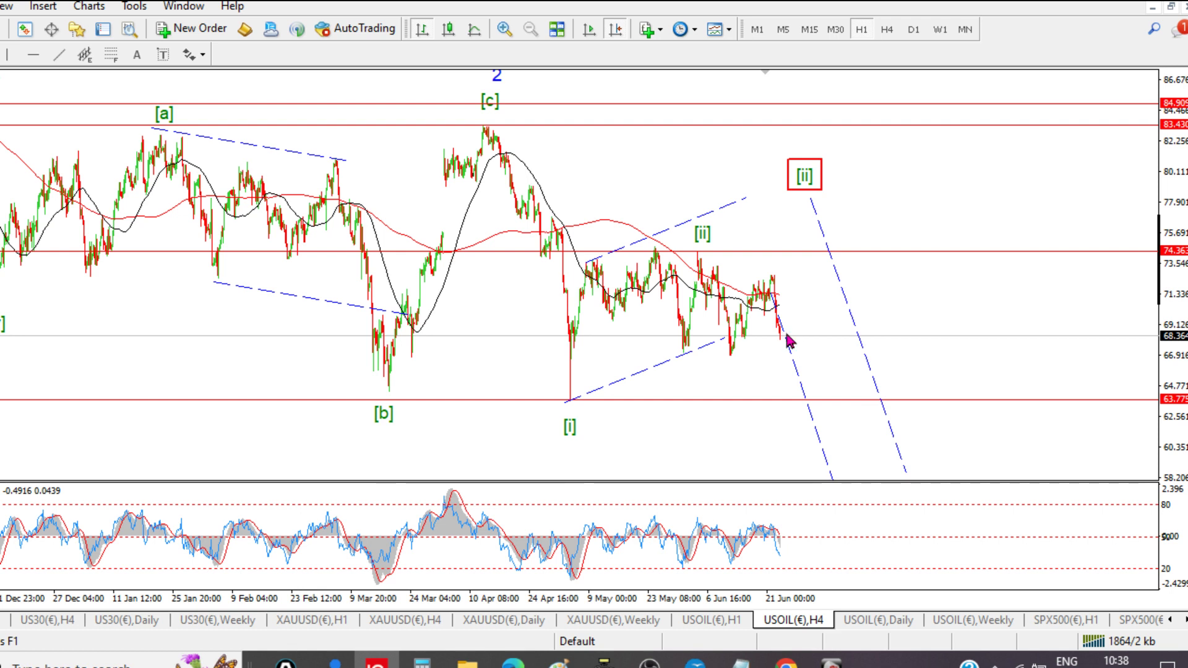
pyautogui.moveTo(788, 339); pyautogui.dragTo(788, 328)
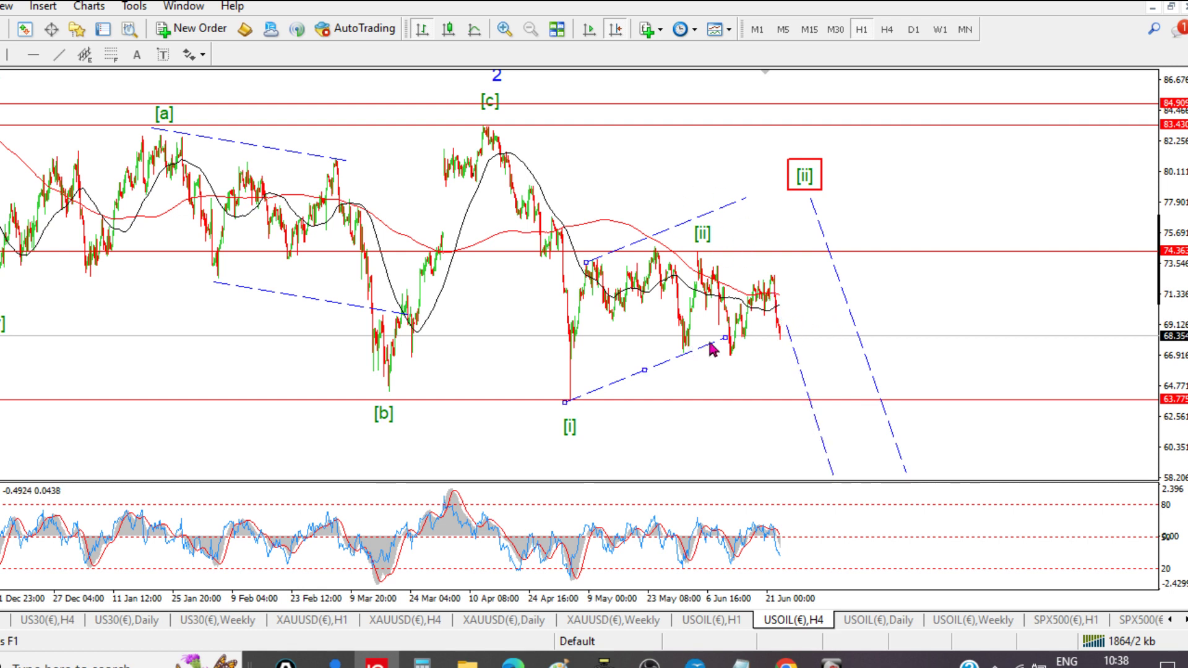
# Extend the lower rising channel line to the latest bar and the upper one to the outer falling line's start, placing boxed [ii] beyond that corner
pyautogui.moveTo(711, 345); pyautogui.dragTo(782, 344)
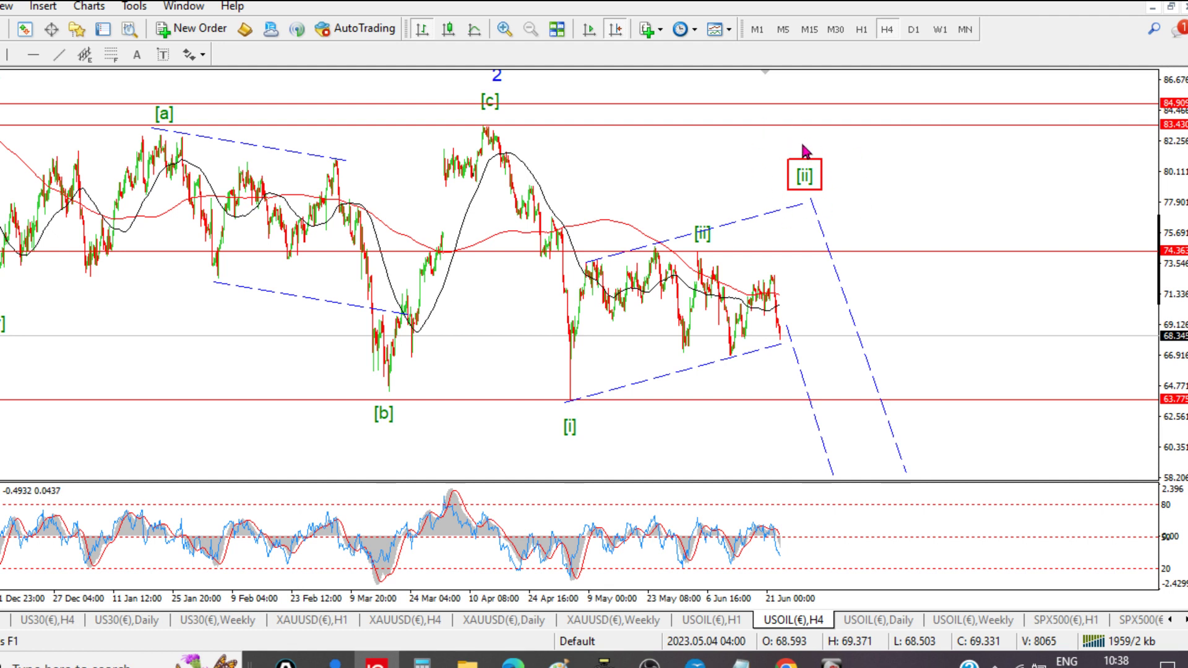
pyautogui.moveTo(806, 178); pyautogui.dragTo(850, 195)
pyautogui.doubleClick(798, 179)
pyautogui.click(756, 301)
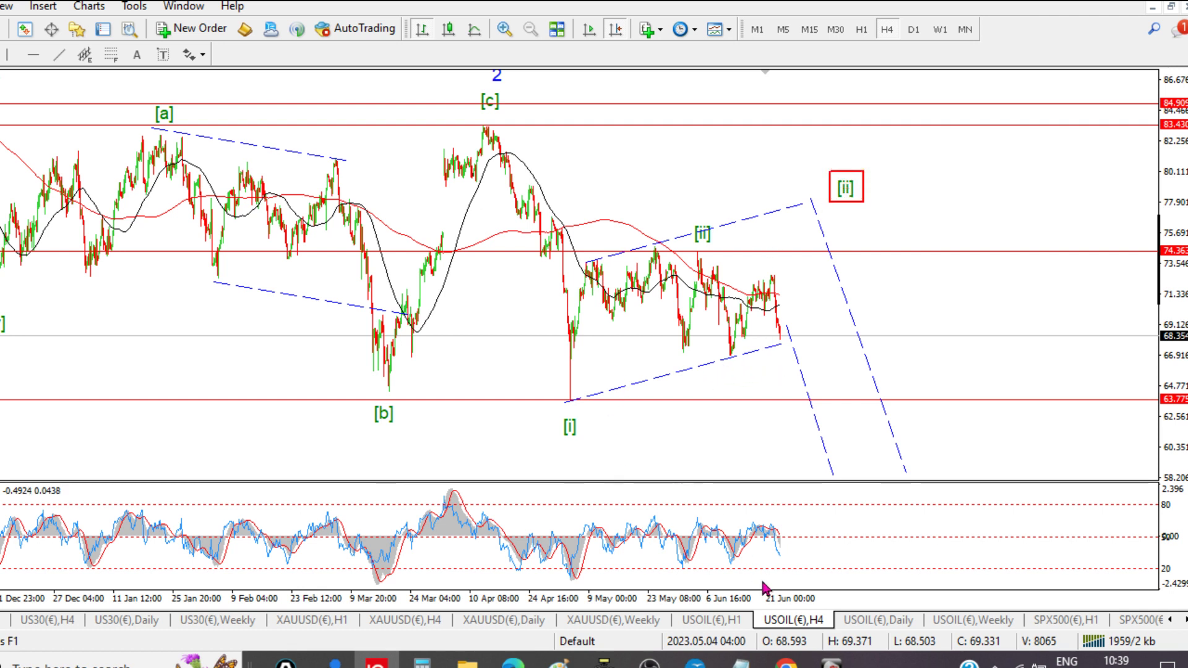
# On USOIL H1, label i under the latest low, remove the short falling dashed line, and shift ii with its adjoining dashed lines closer to price
pyautogui.click(712, 620)
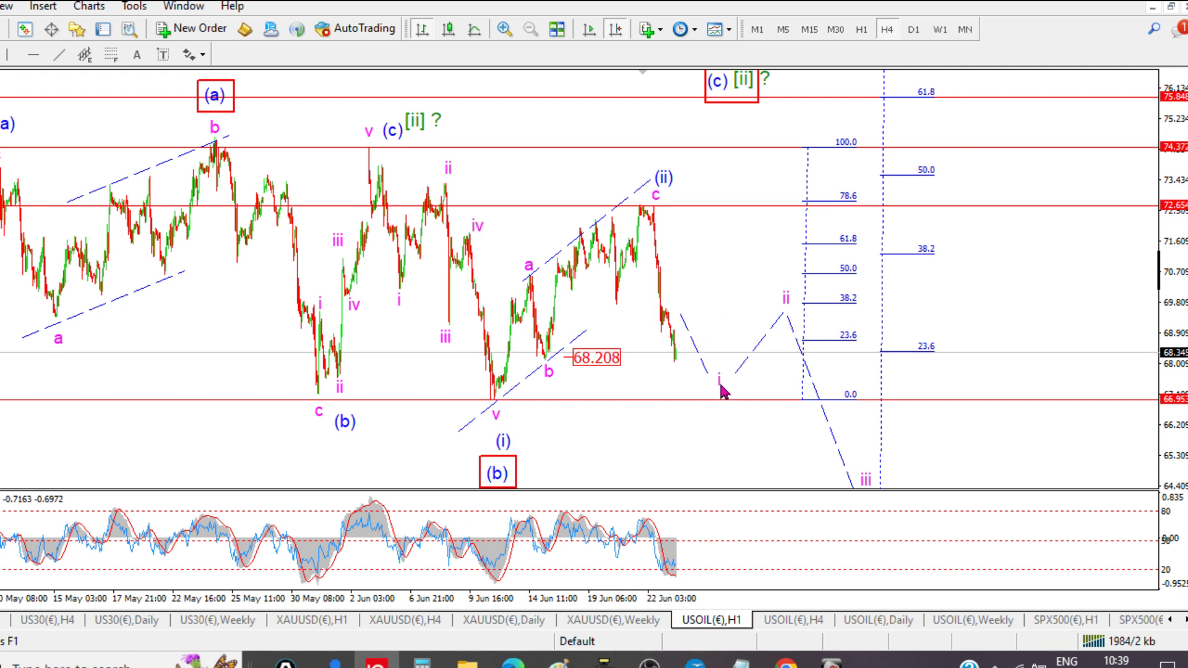
pyautogui.moveTo(719, 378); pyautogui.dragTo(865, 346)
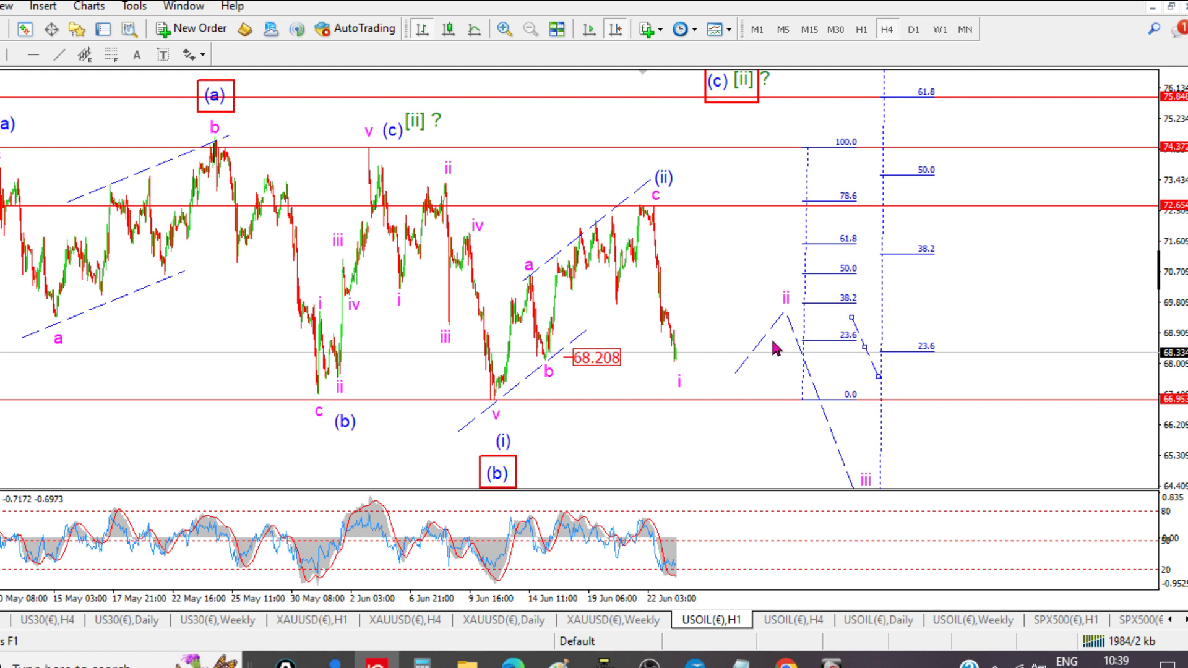
pyautogui.moveTo(759, 344); pyautogui.dragTo(734, 322)
pyautogui.moveTo(786, 298)
pyautogui.mouseDown()
pyautogui.moveTo(766, 288)
pyautogui.moveTo(775, 303)
pyautogui.mouseUp()
pyautogui.click(609, 332)
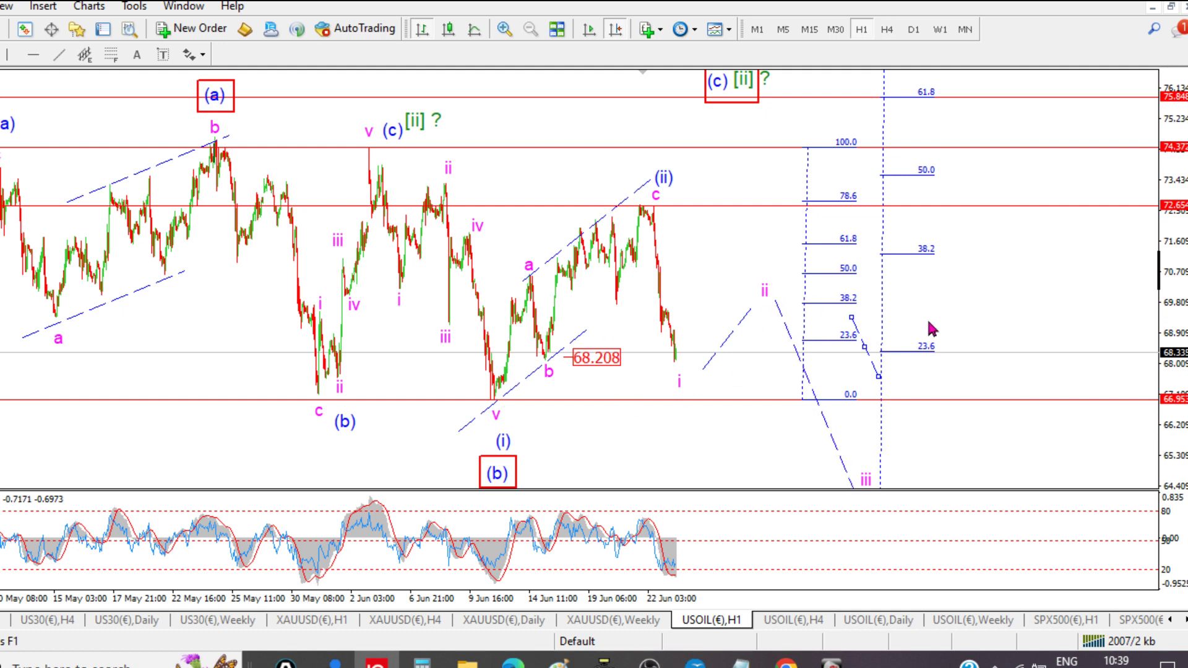
pyautogui.press('Delete')
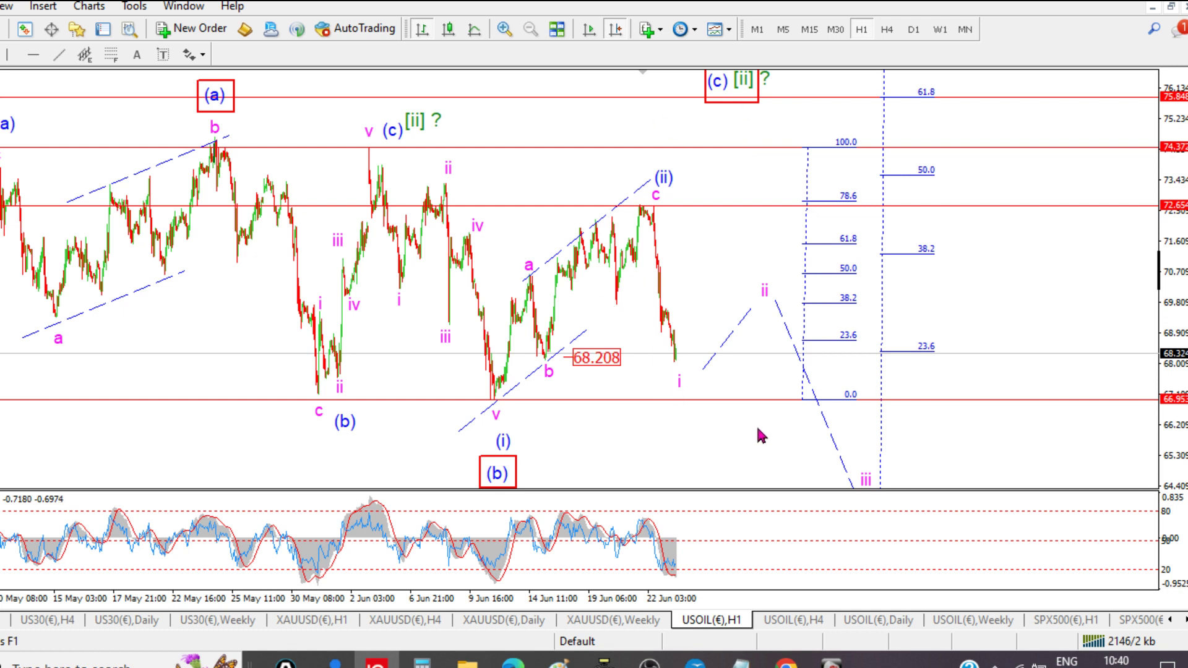
pyautogui.moveTo(703, 305); pyautogui.dragTo(690, 271)
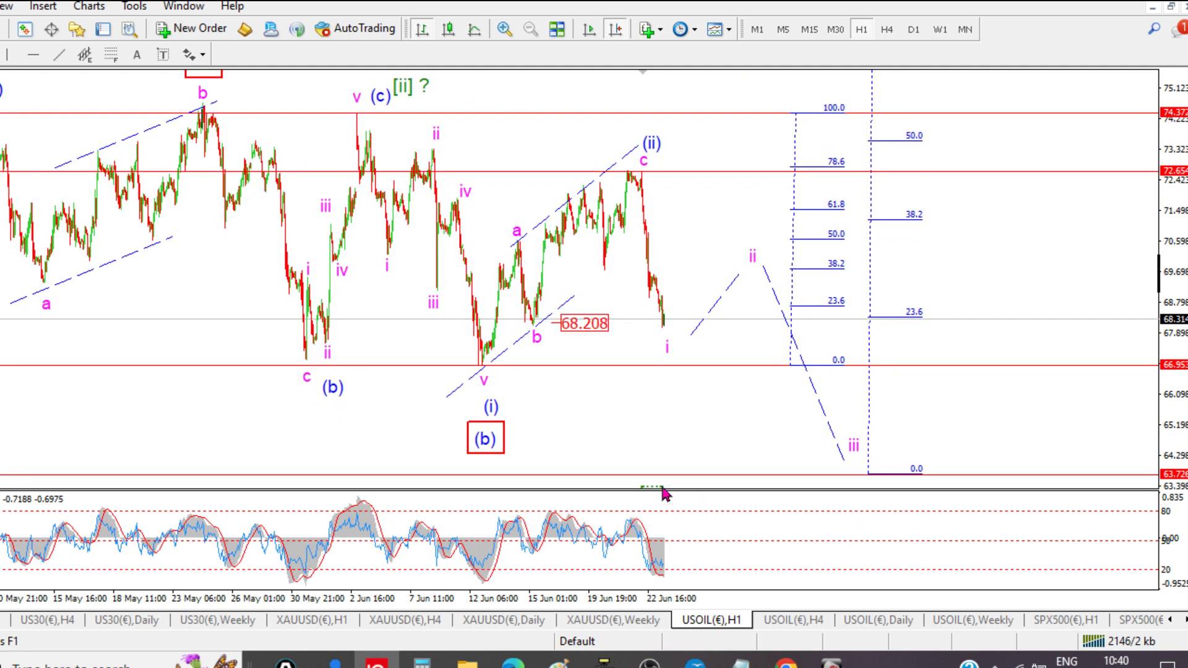
pyautogui.moveTo(666, 492); pyautogui.dragTo(889, 456)
# On the SPX500 Daily chart, place a copy of the 4325.00 horizontal line at the 78.6 Fibonacci level, 4530.97
pyautogui.click(1142, 620)
pyautogui.click(1183, 621)
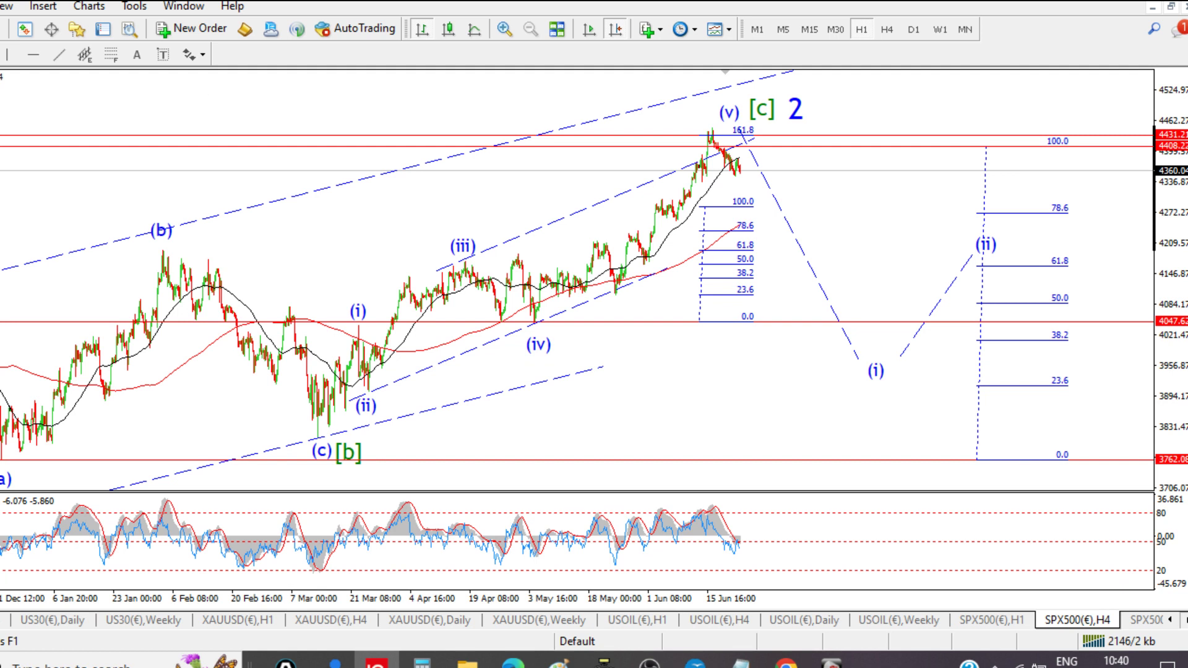
pyautogui.click(1183, 620)
pyautogui.click(1183, 620)
pyautogui.click(1183, 620)
pyautogui.click(1184, 620)
pyautogui.click(1184, 620)
pyautogui.click(1183, 620)
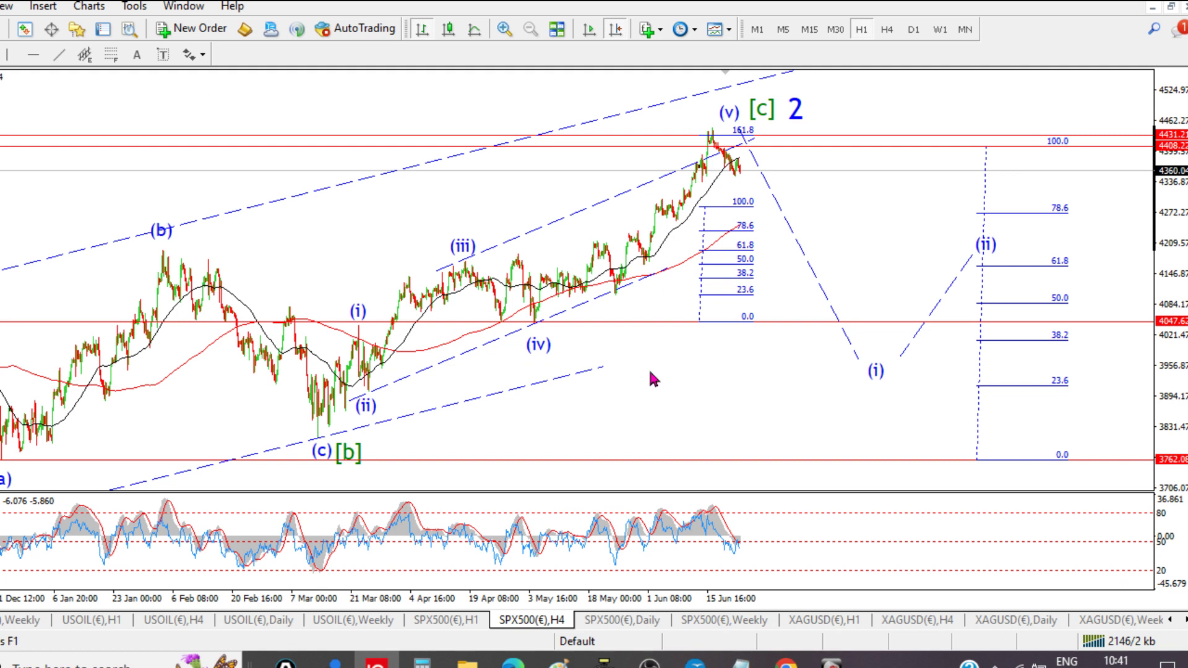
pyautogui.click(628, 622)
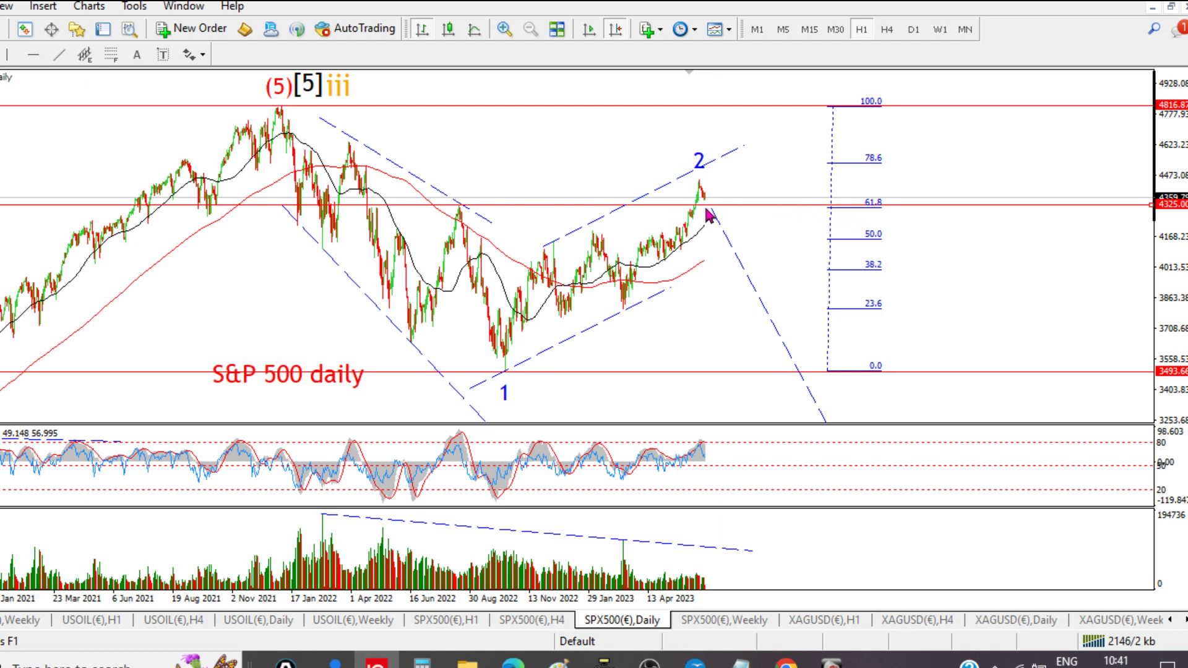
pyautogui.moveTo(711, 208); pyautogui.dragTo(742, 165)
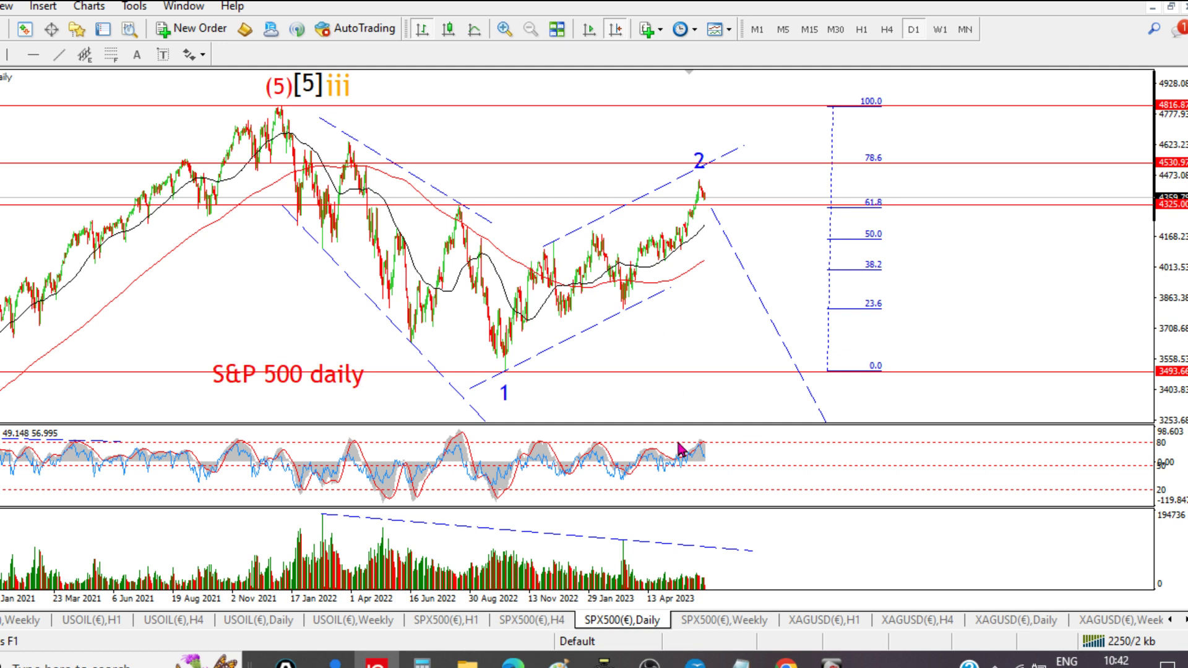
# On SPX500 H4, move the lowest horizontal line up to the wave (c) low at 3809.10
pyautogui.click(540, 623)
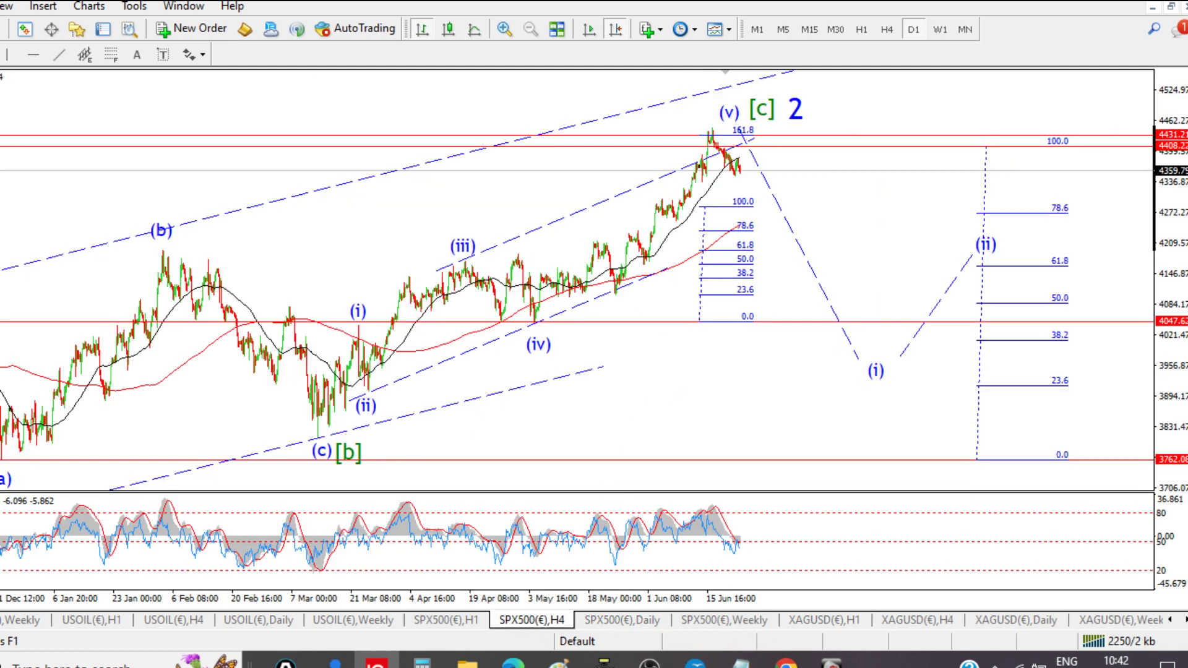
pyautogui.moveTo(235, 304)
pyautogui.mouseDown()
pyautogui.moveTo(237, 290)
pyautogui.moveTo(232, 305)
pyautogui.mouseUp()
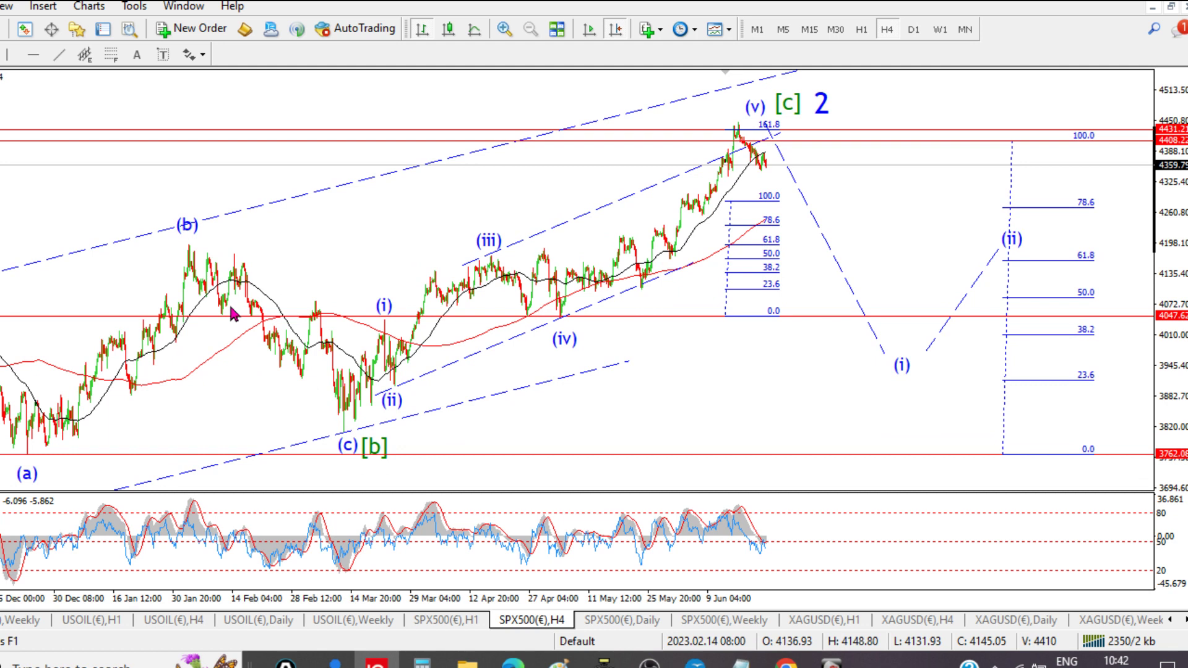
pyautogui.doubleClick(736, 457)
pyautogui.moveTo(736, 457); pyautogui.dragTo(778, 431)
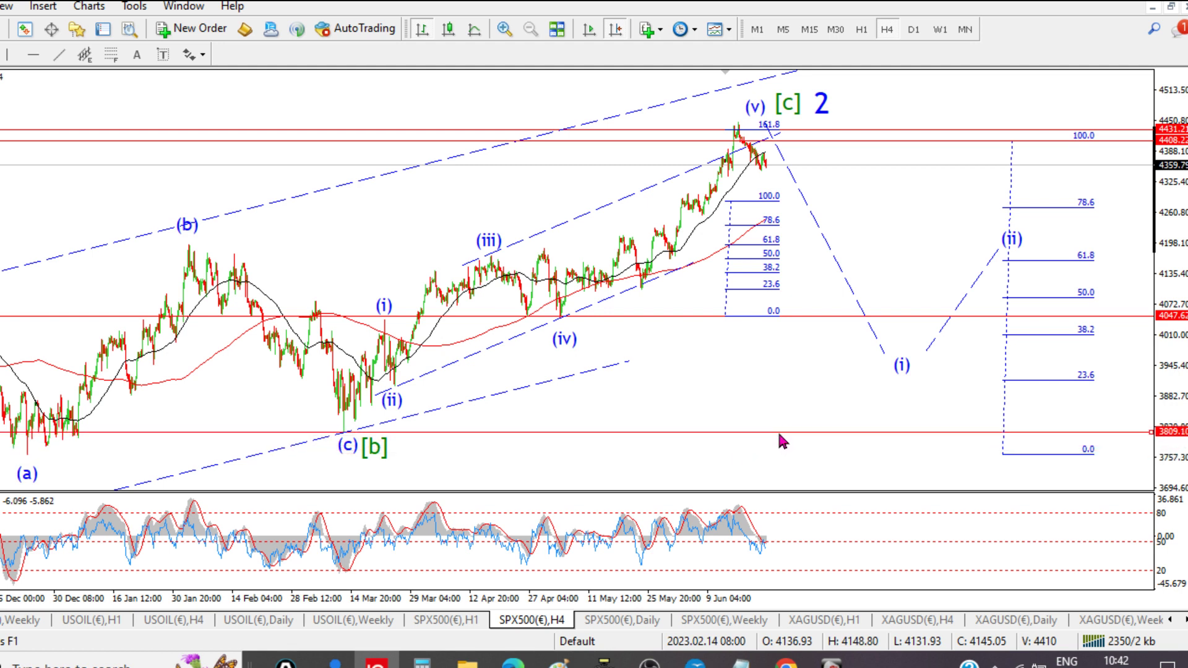
pyautogui.click(495, 444)
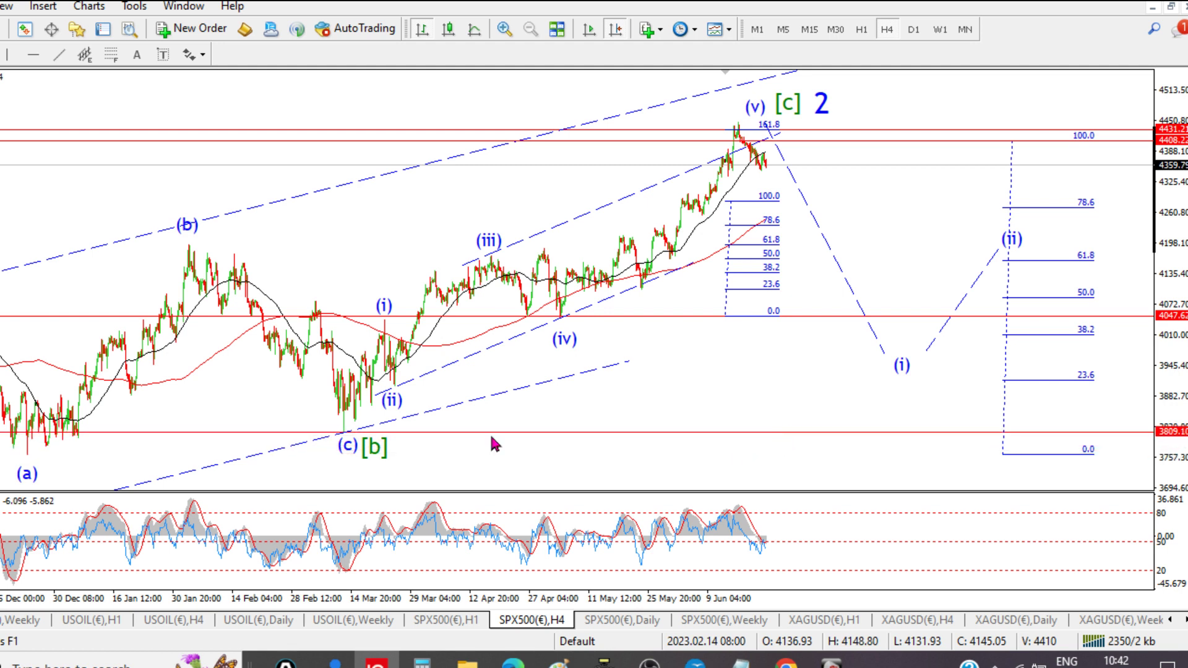
# Move the larger Fibonacci retracement's 0.0 level to the 3809.10 line and the 4408 horizontal line to its 100.0 level at 4453.98
pyautogui.doubleClick(1017, 296)
pyautogui.moveTo(1017, 296); pyautogui.dragTo(1041, 284)
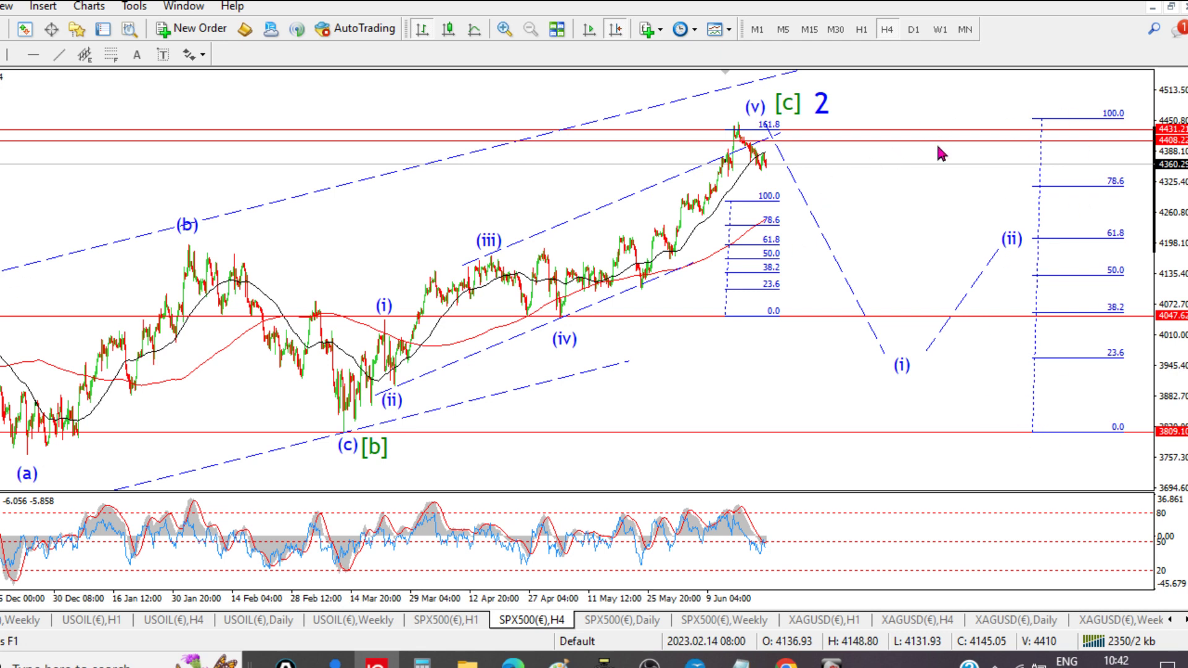
pyautogui.moveTo(939, 139)
pyautogui.mouseDown()
pyautogui.moveTo(949, 111)
pyautogui.moveTo(944, 121)
pyautogui.mouseUp()
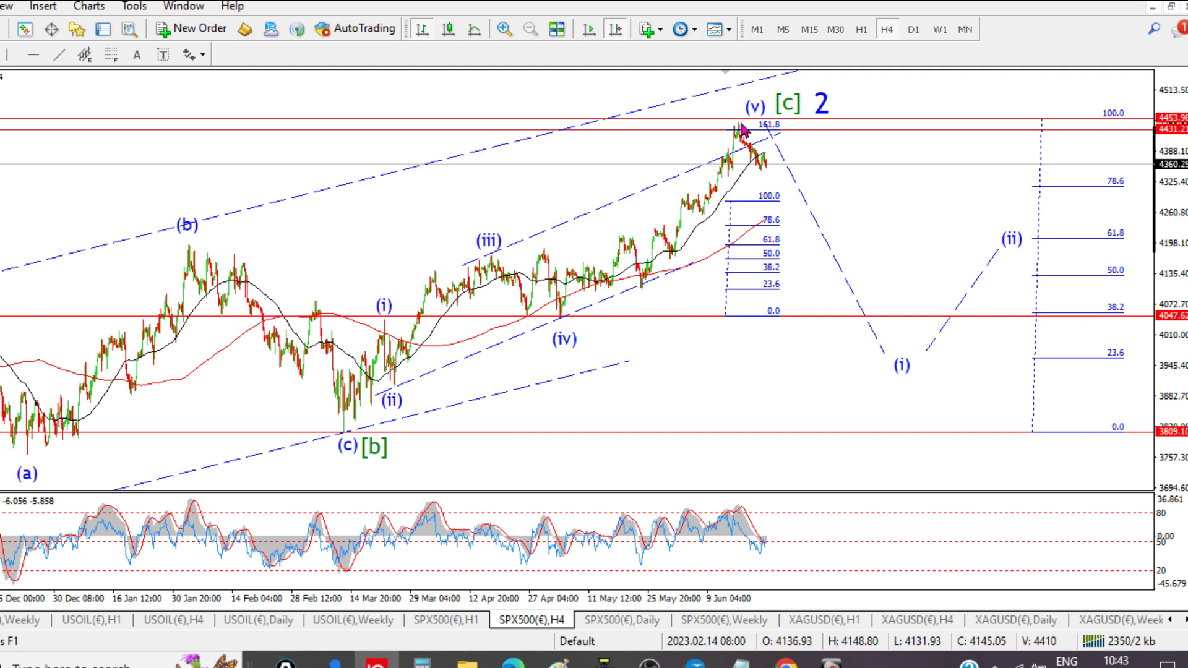
# On SPX500 H1, move the upper end of the lower rising dashed line so it runs from the ii low beneath the iv low
pyautogui.click(468, 620)
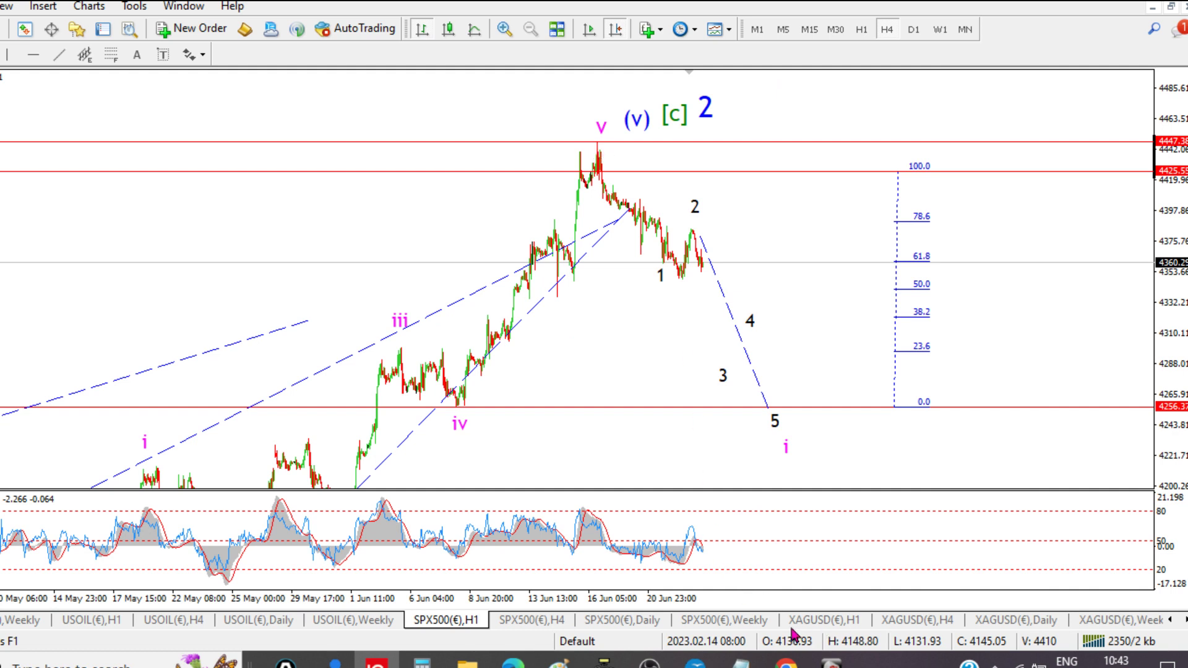
pyautogui.click(508, 626)
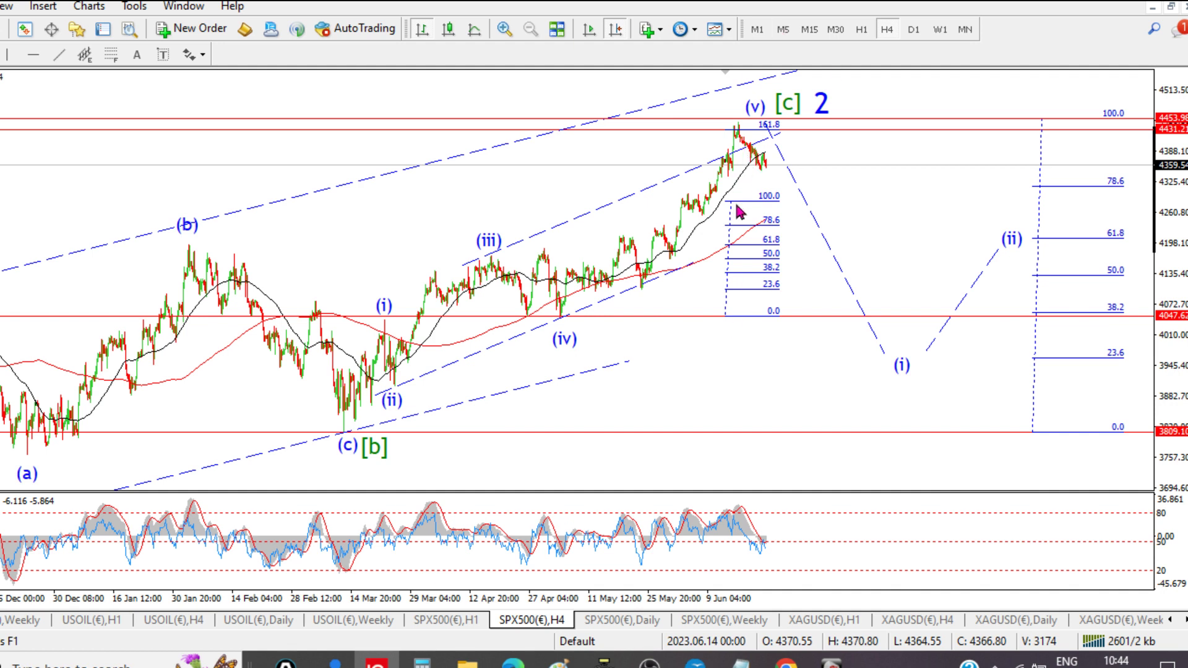
pyautogui.click(446, 620)
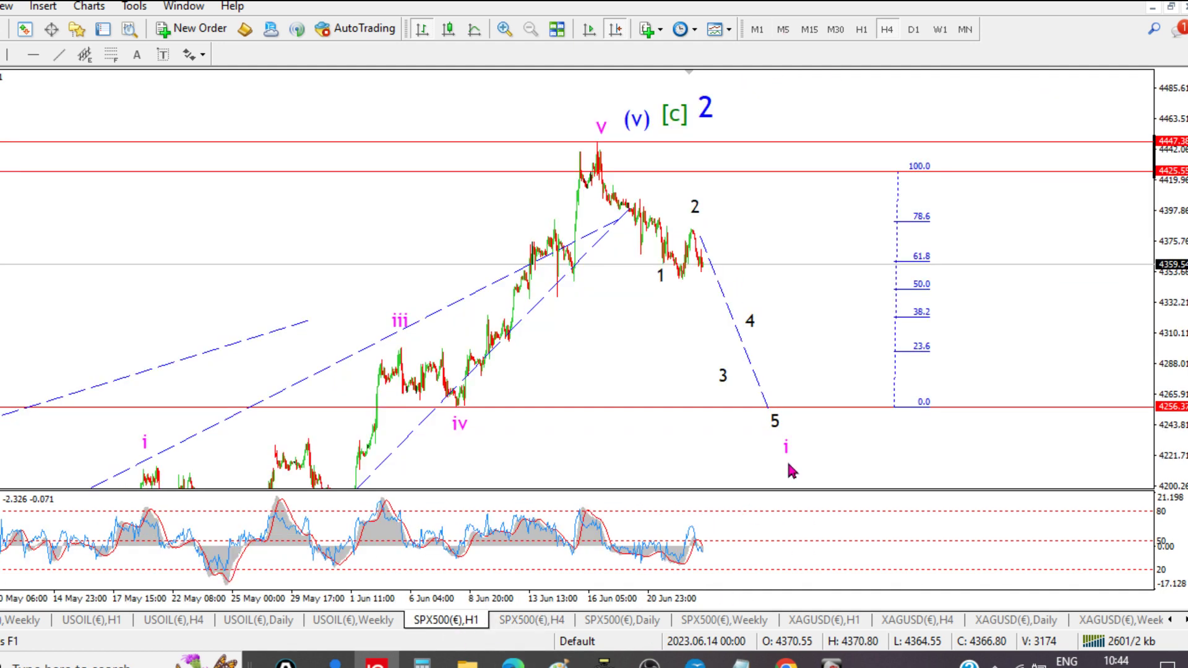
pyautogui.moveTo(621, 392); pyautogui.dragTo(774, 280)
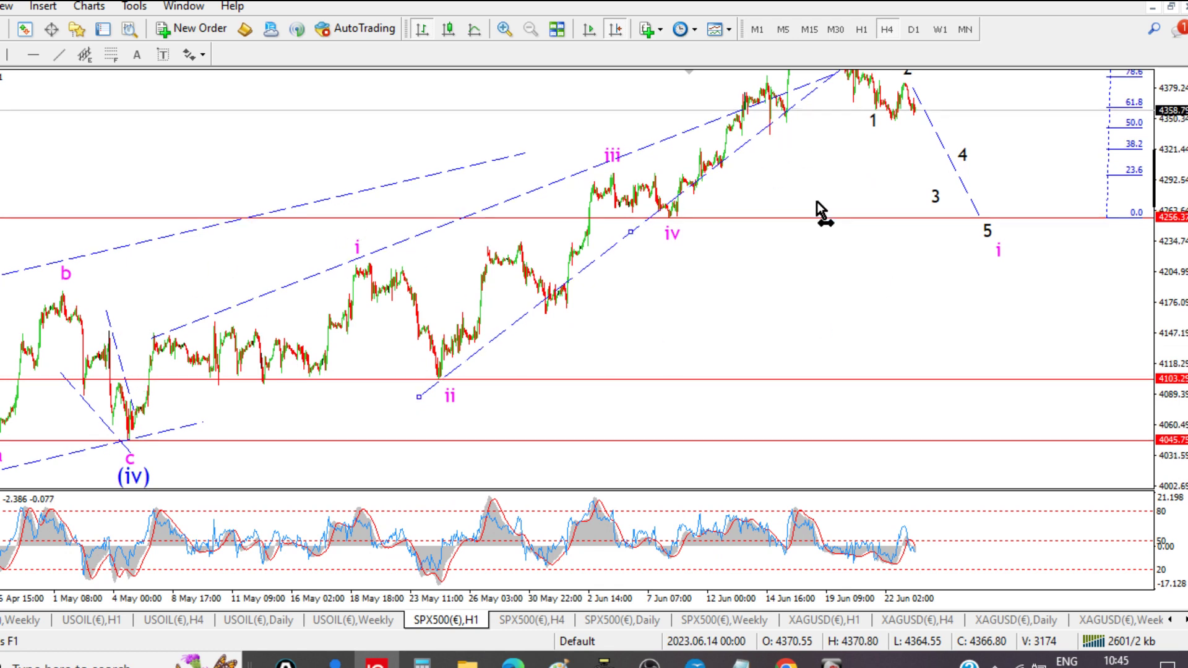
pyautogui.moveTo(820, 205); pyautogui.dragTo(850, 168)
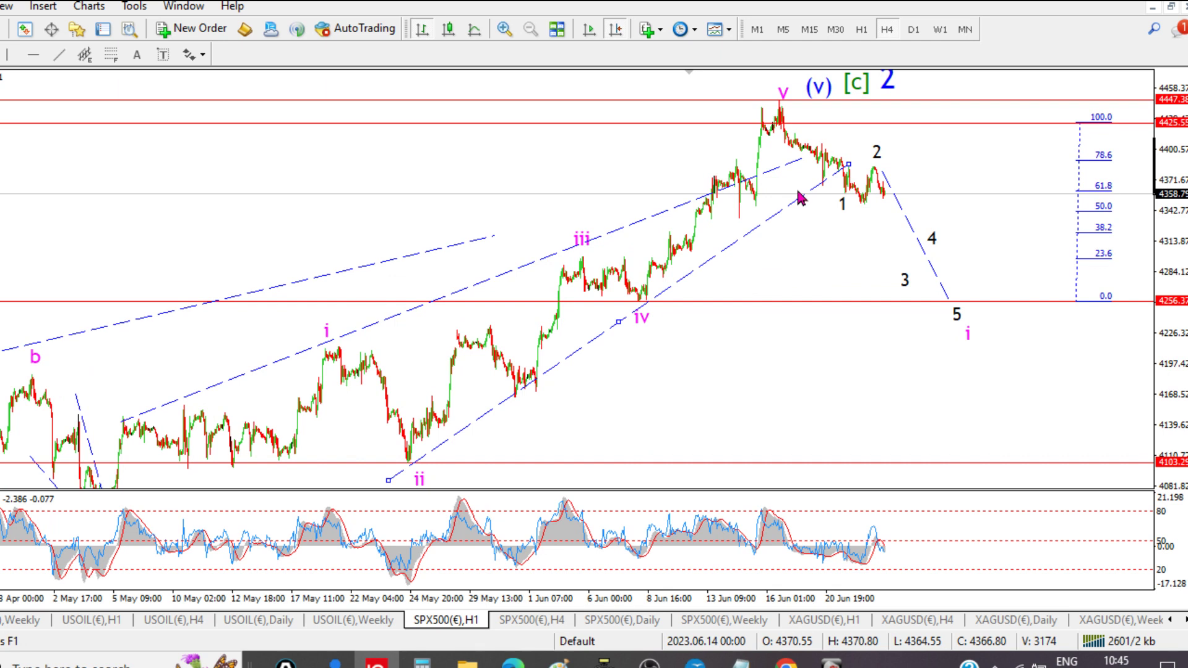
pyautogui.scroll(3, 777, 270)
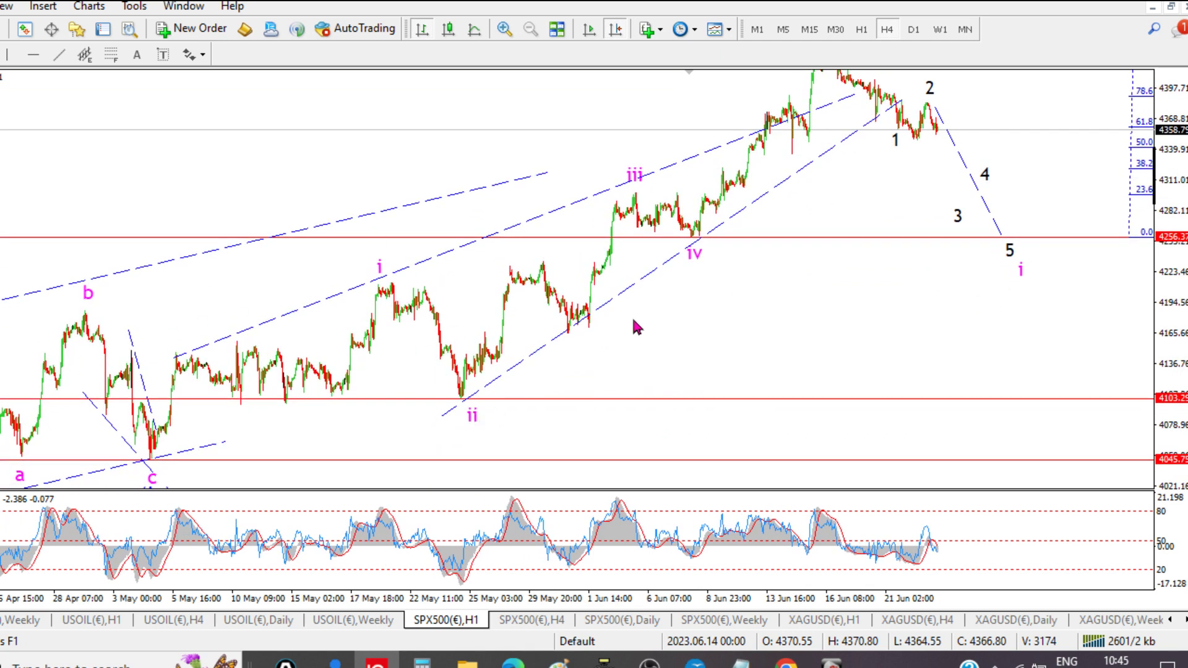
pyautogui.moveTo(634, 320); pyautogui.dragTo(558, 416)
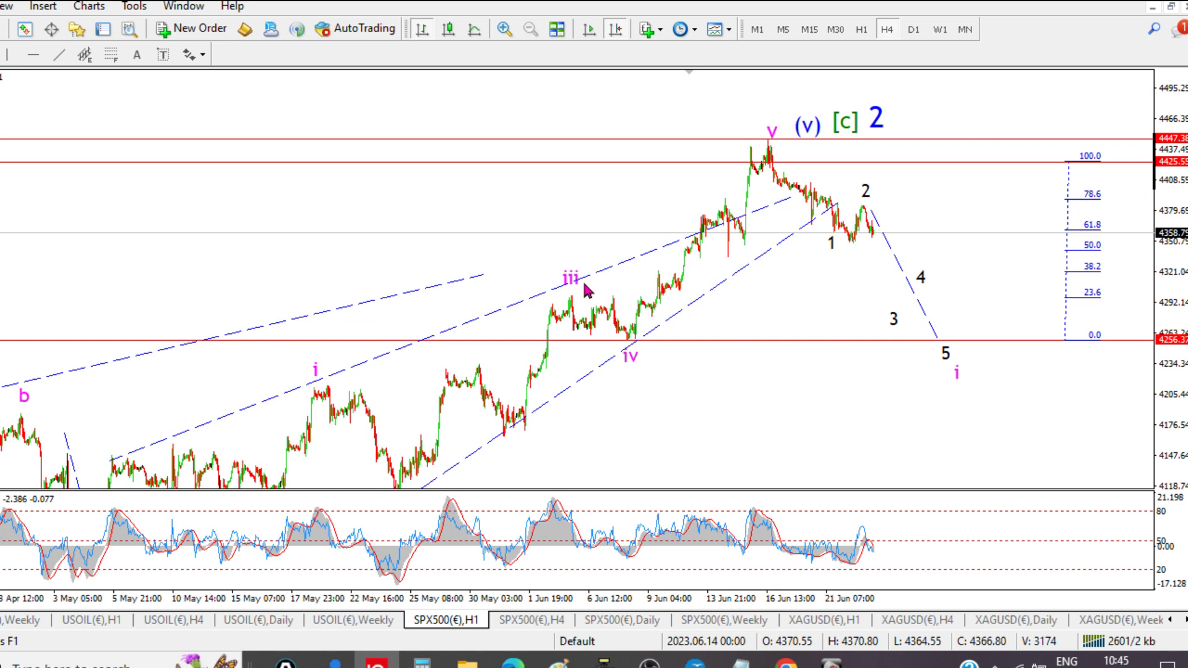
pyautogui.moveTo(673, 402); pyautogui.dragTo(650, 447)
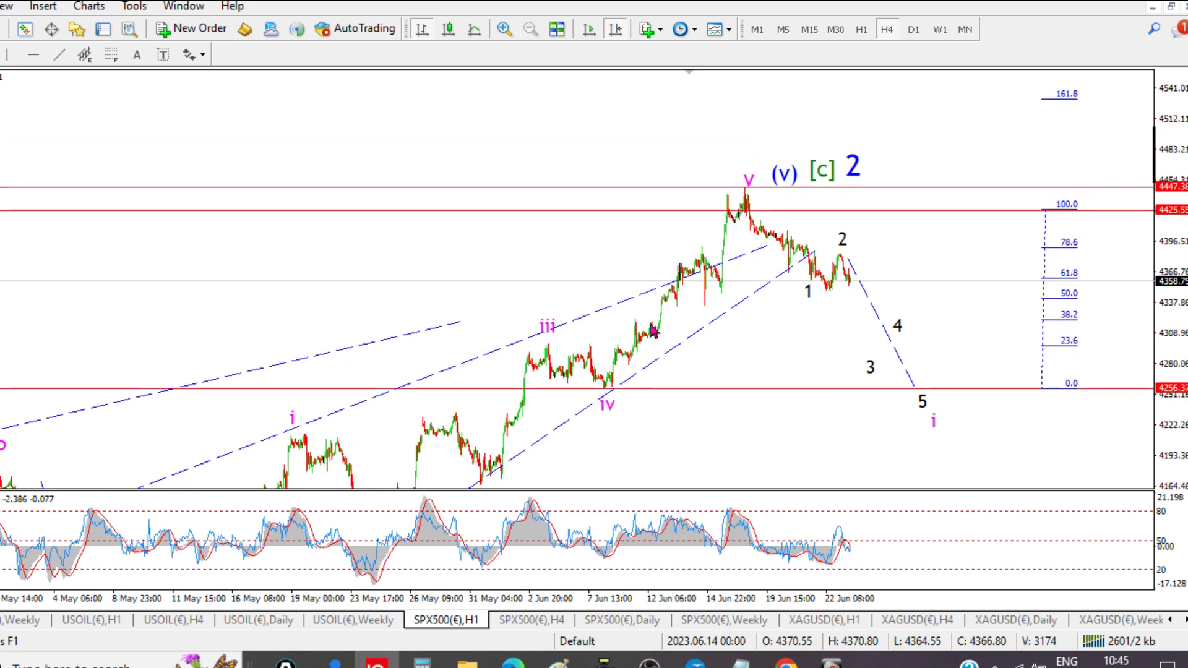
# On SPX500 H1, extend the two converging rising dashed lines up and to the right so they cross near the wave 2 label
pyautogui.moveTo(713, 391); pyautogui.dragTo(522, 364)
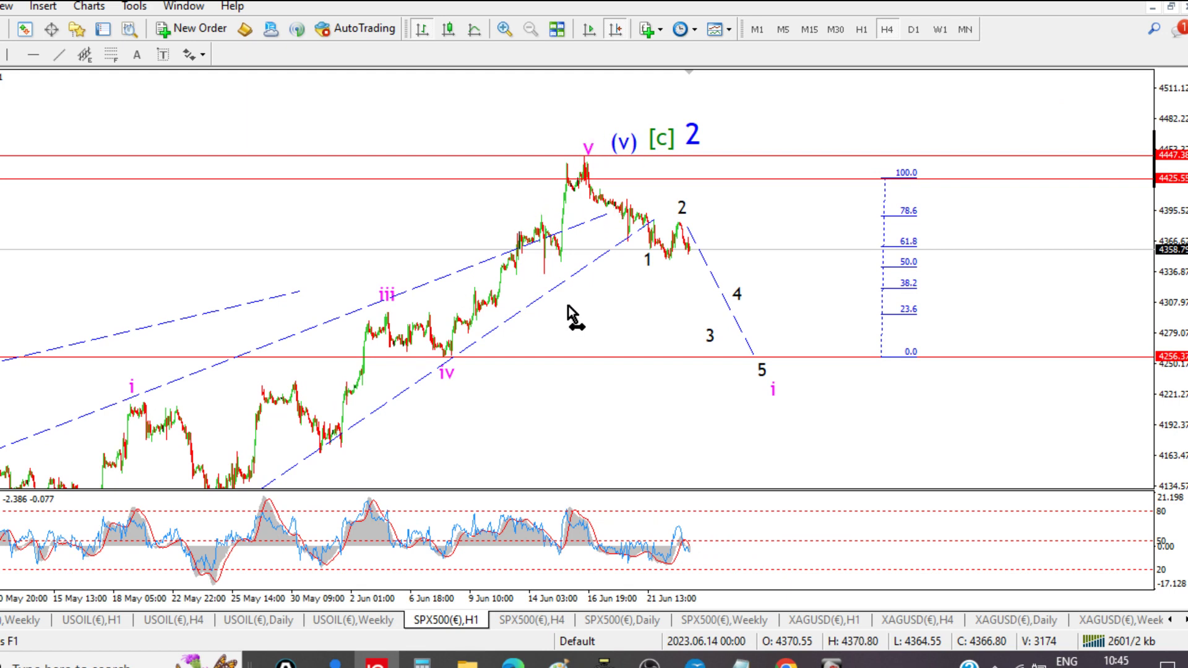
pyautogui.moveTo(594, 222); pyautogui.dragTo(740, 187)
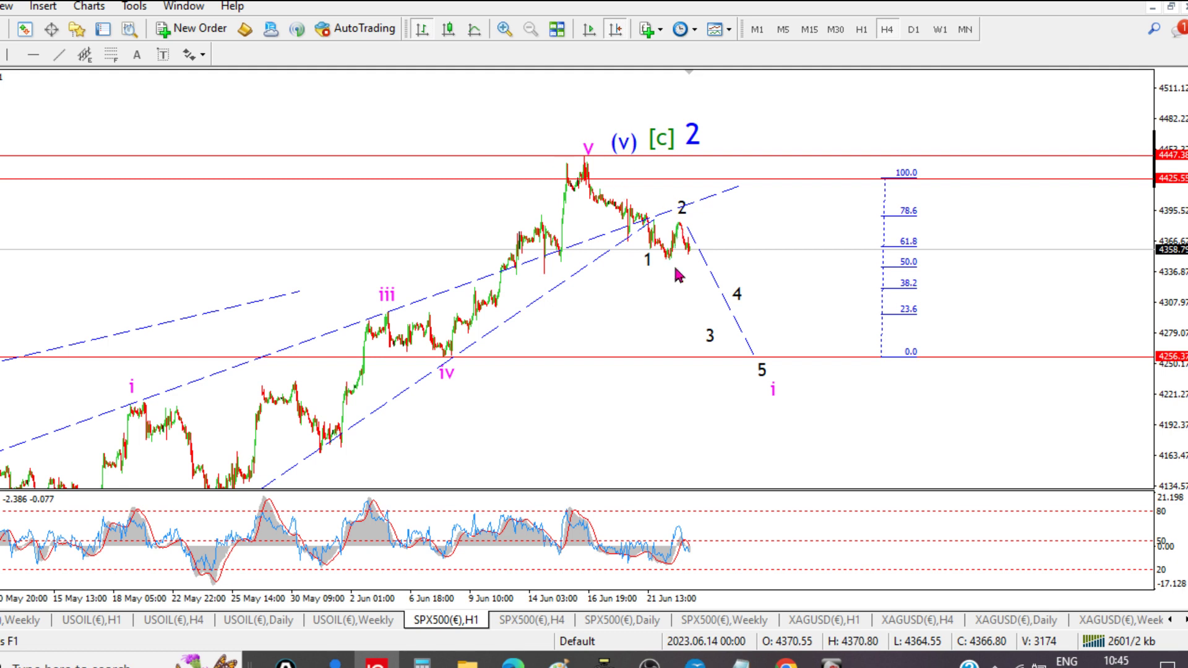
pyautogui.doubleClick(650, 224)
pyautogui.moveTo(654, 220); pyautogui.dragTo(681, 200)
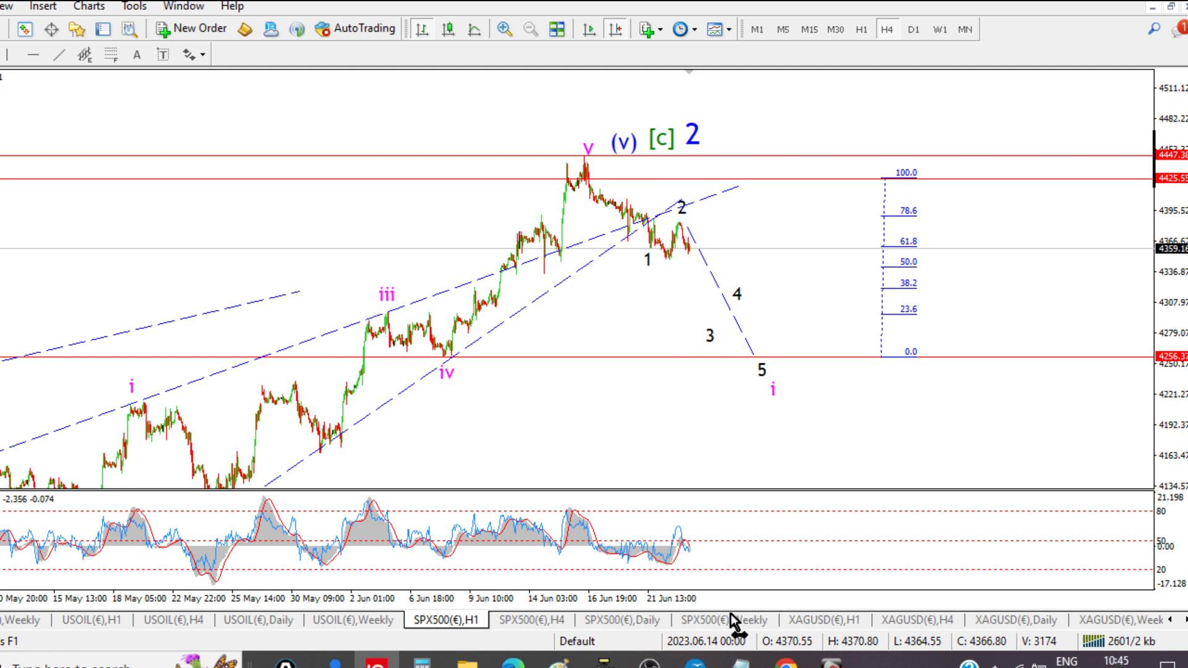
# On SPX500 H4, move the upper end of the falling dashed line toward (i) down and right, just past the latest price bars
pyautogui.click(523, 622)
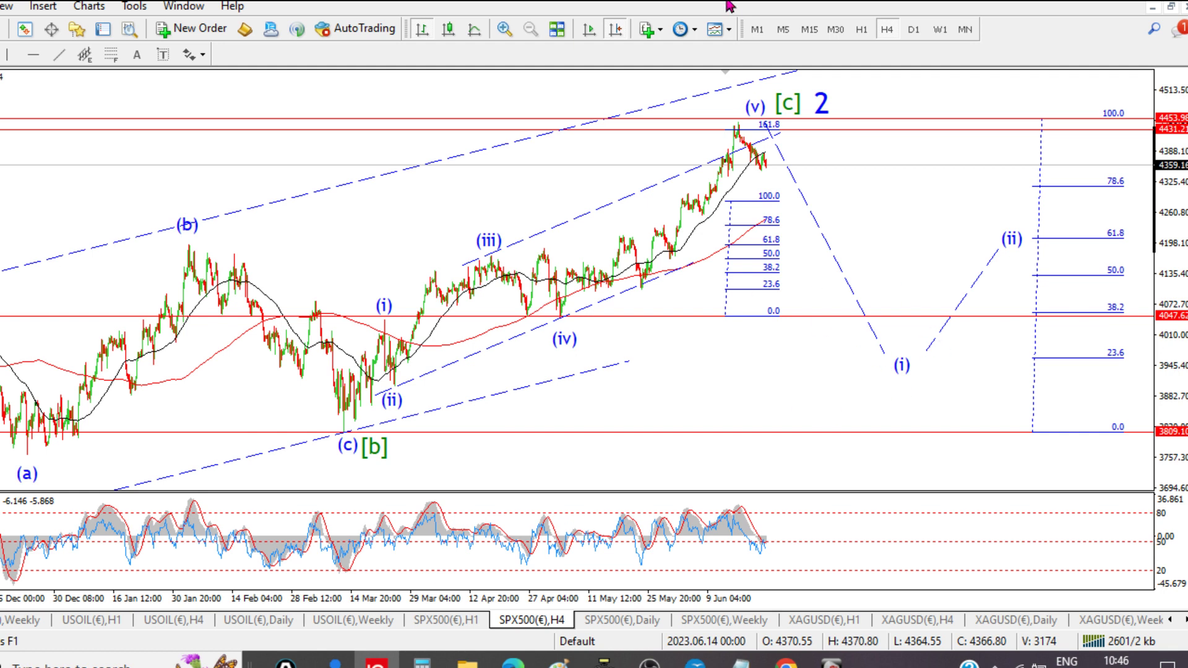
pyautogui.moveTo(768, 124); pyautogui.dragTo(787, 168)
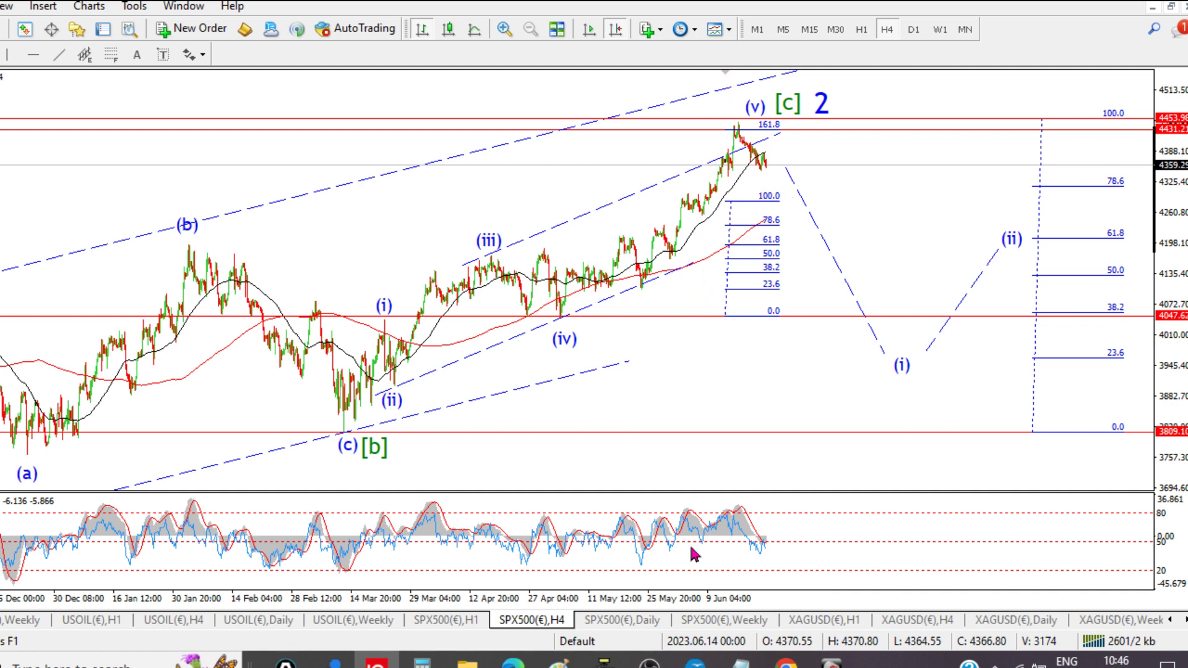
# On SPX500 H1, move the wave 1 label under the earlier low and shift the Fibonacci retracement slightly down and left
pyautogui.click(465, 620)
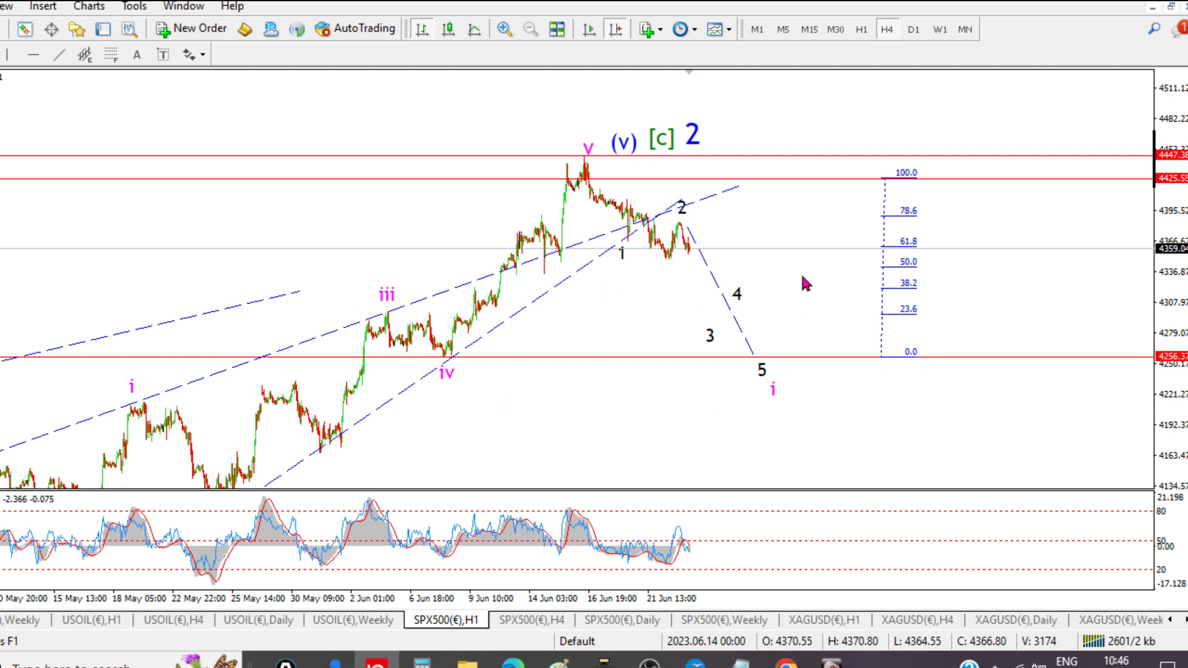
pyautogui.moveTo(599, 262); pyautogui.dragTo(680, 255)
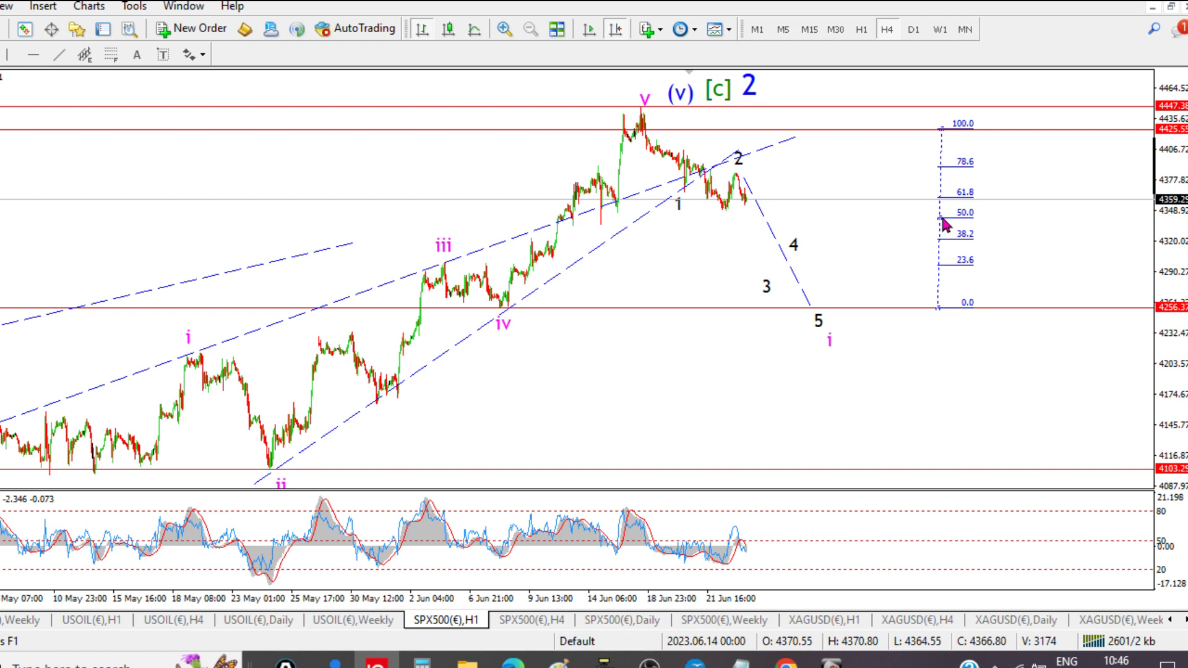
pyautogui.moveTo(942, 219)
pyautogui.mouseDown()
pyautogui.moveTo(191, 450)
pyautogui.moveTo(815, 332)
pyautogui.moveTo(939, 226)
pyautogui.mouseUp()
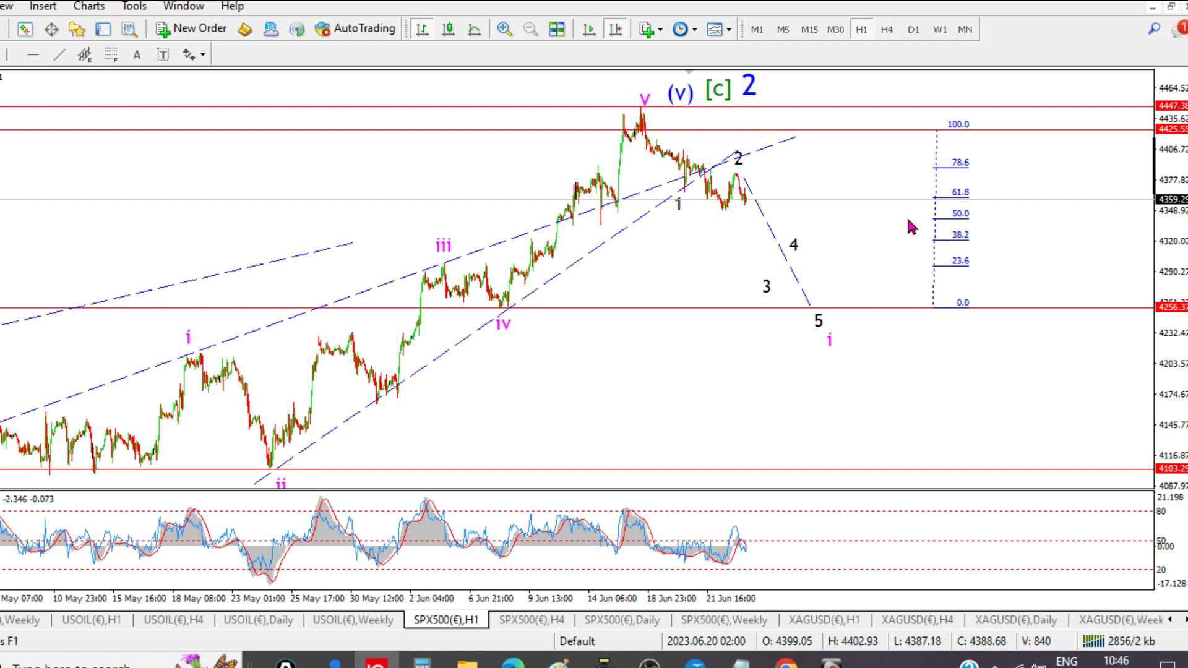
pyautogui.moveTo(907, 216); pyautogui.dragTo(867, 262)
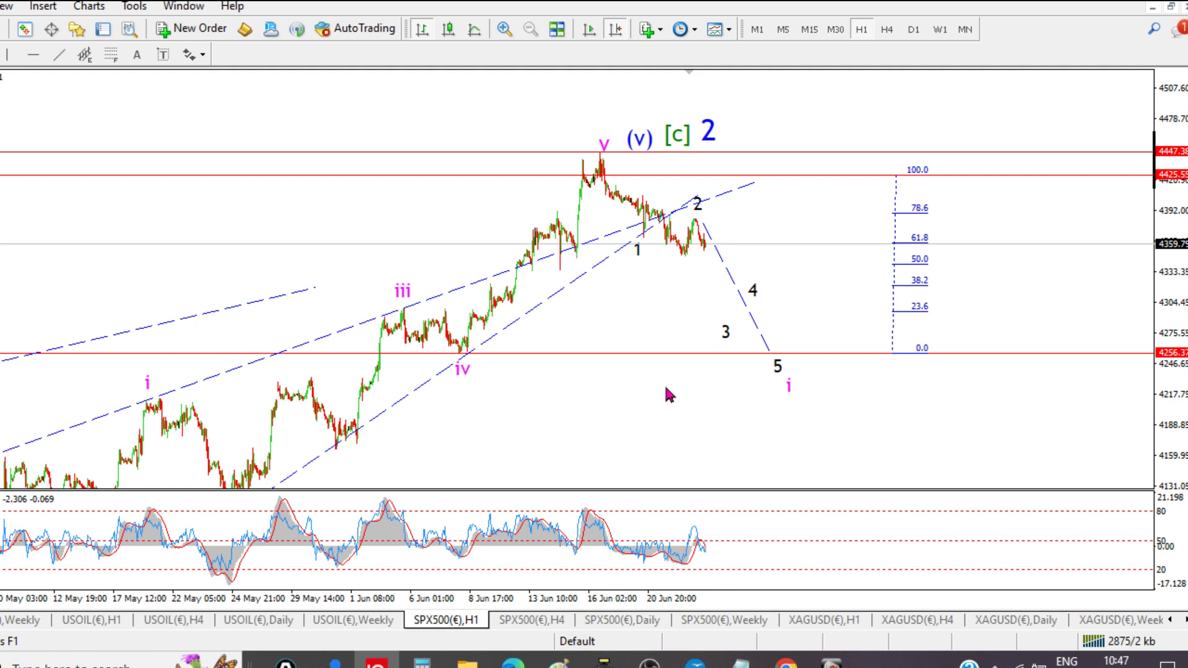
# On XAGUSD Daily, move the rising dashed projection line nearest the current price right, clear of the latest bars
pyautogui.click(897, 625)
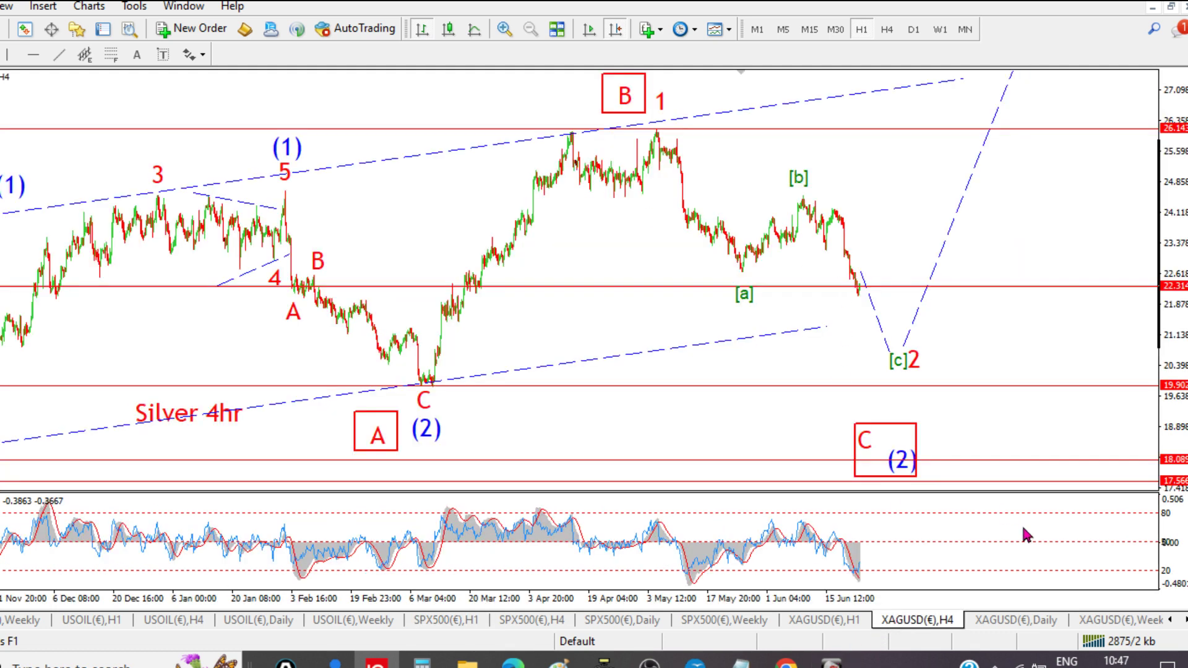
pyautogui.click(1039, 620)
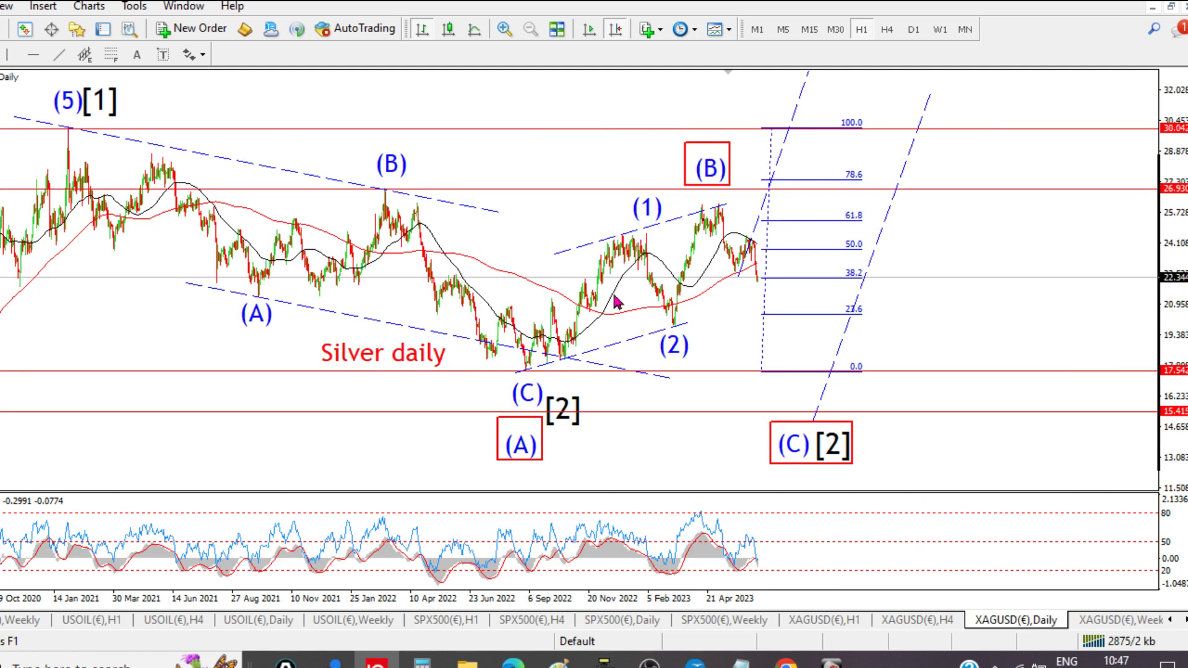
pyautogui.moveTo(790, 159); pyautogui.dragTo(833, 130)
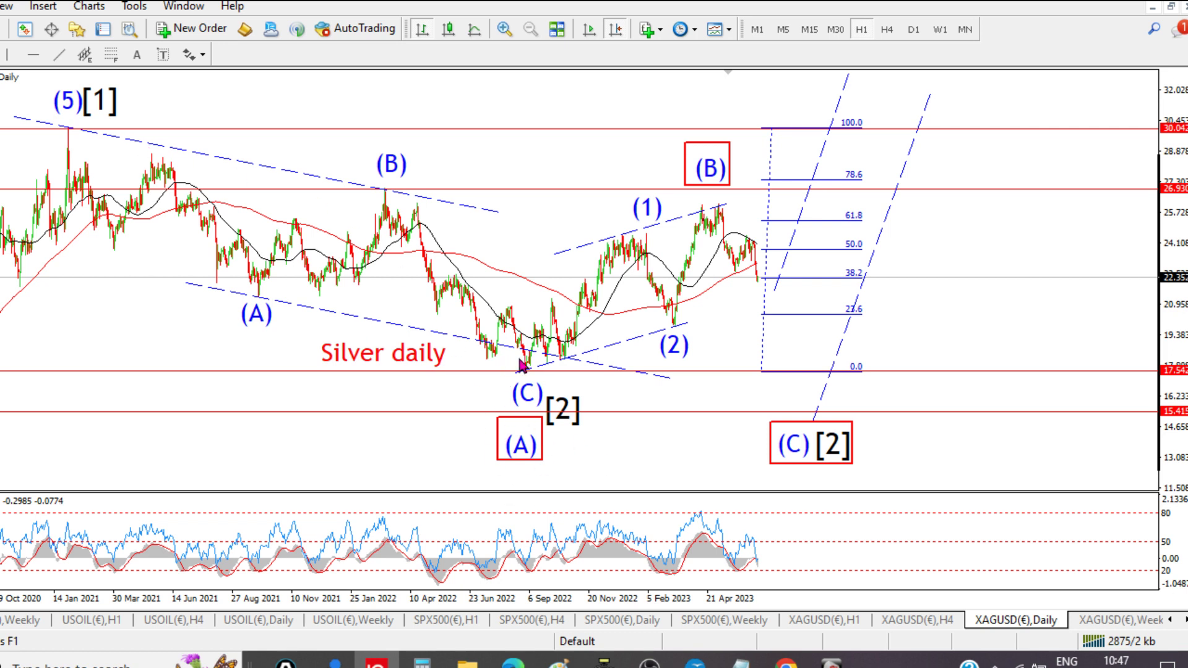
# Extend the descending dashed channel on XAGUSD Daily past the boxed (B) high and move its lower line to the (C) low
pyautogui.middleClick(528, 330)
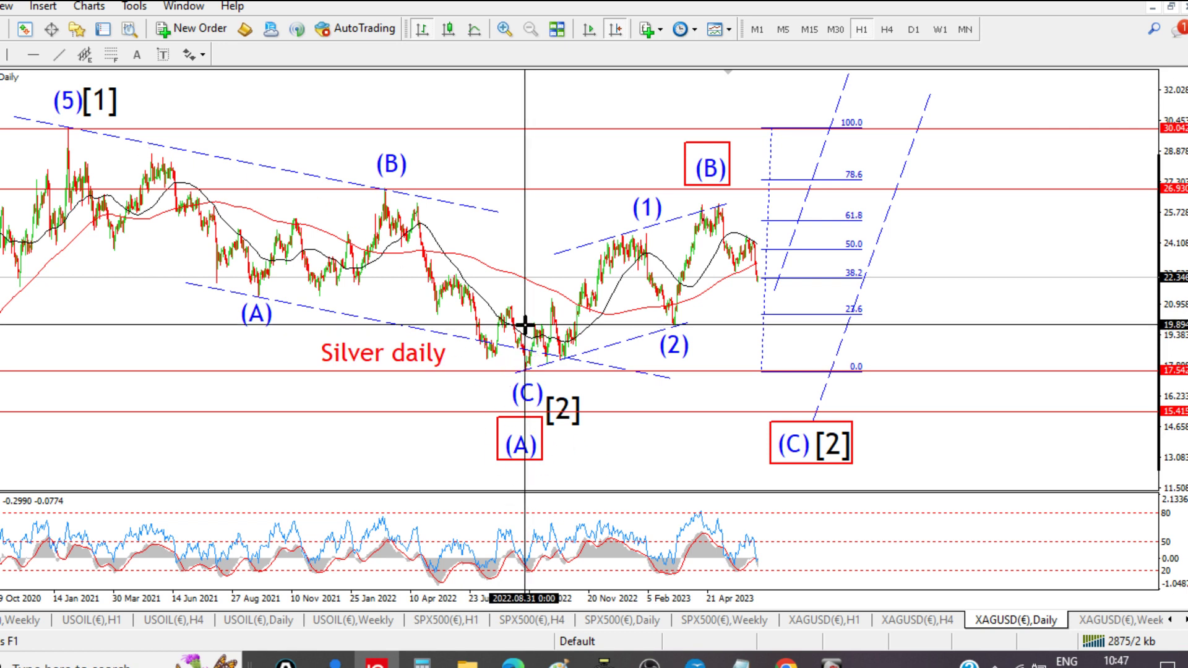
pyautogui.middleClick(524, 325)
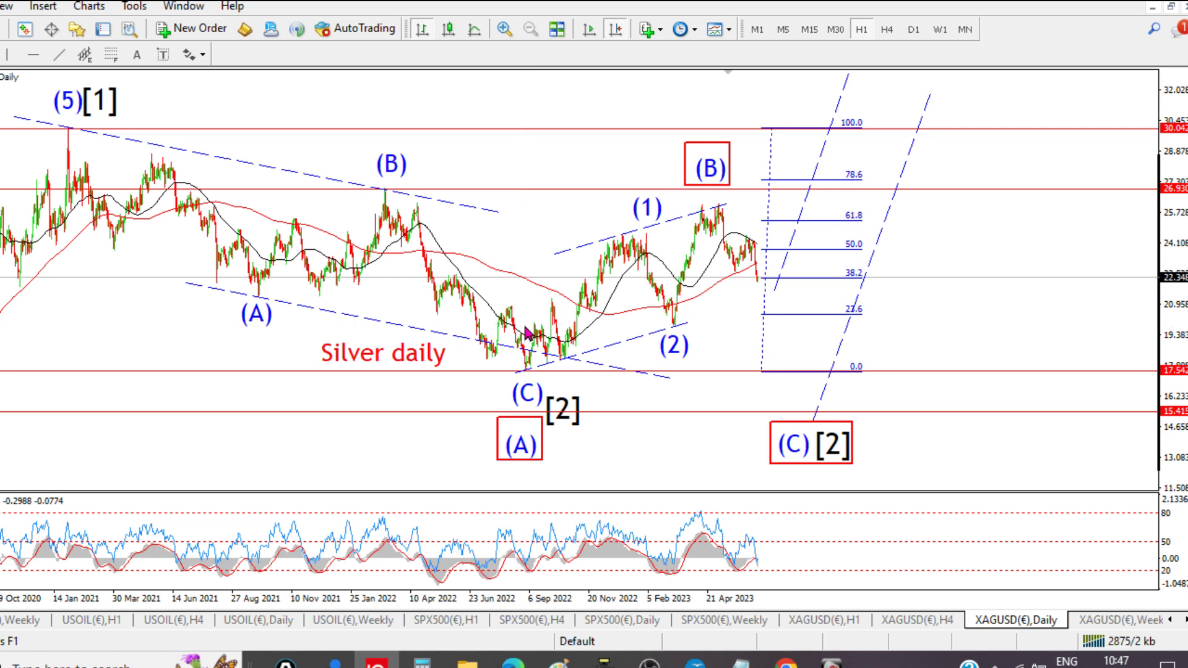
pyautogui.scroll(-1, 707, 186)
pyautogui.middleClick(700, 183)
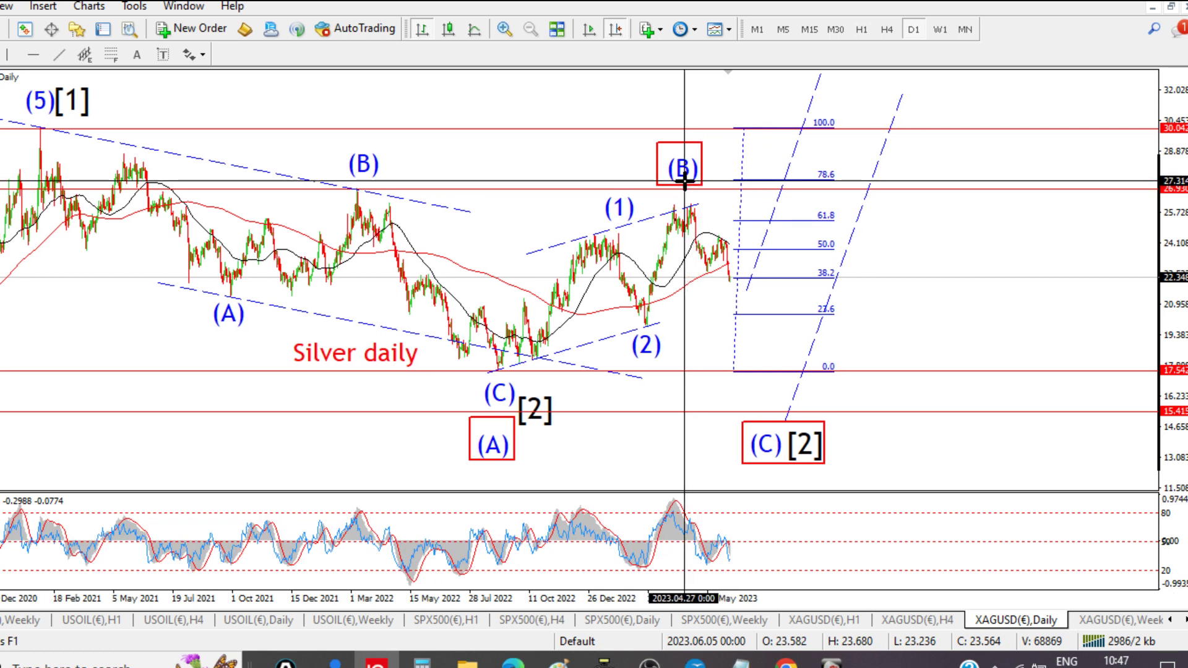
pyautogui.click(684, 183)
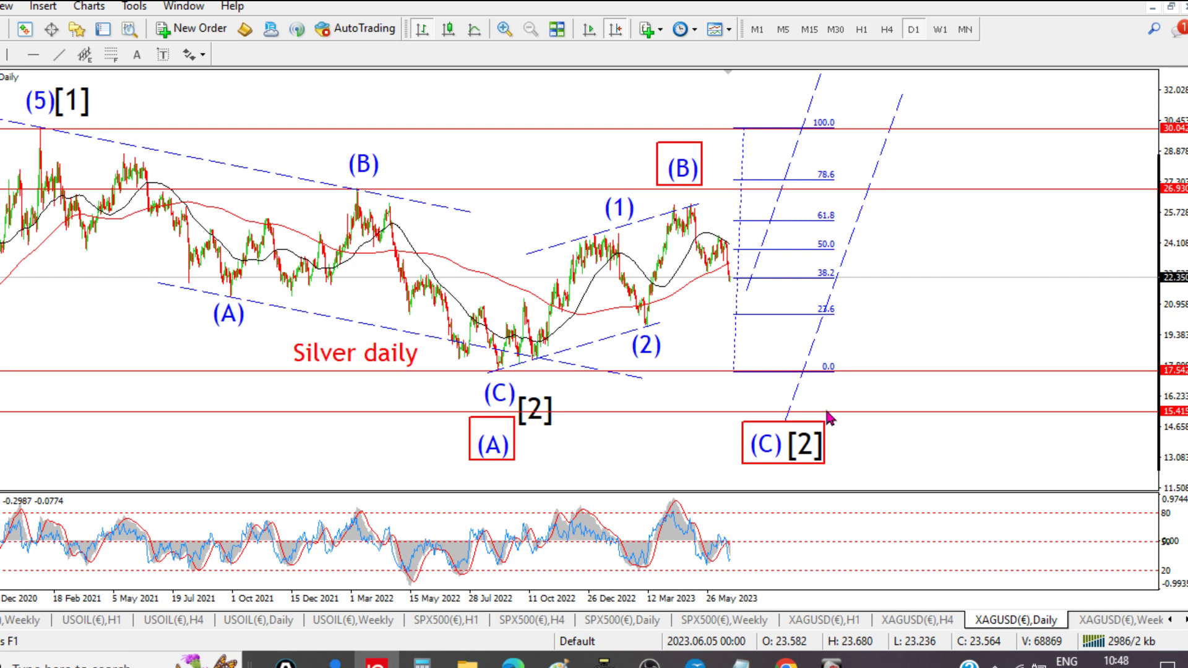
pyautogui.doubleClick(475, 216)
pyautogui.moveTo(476, 215); pyautogui.dragTo(812, 216)
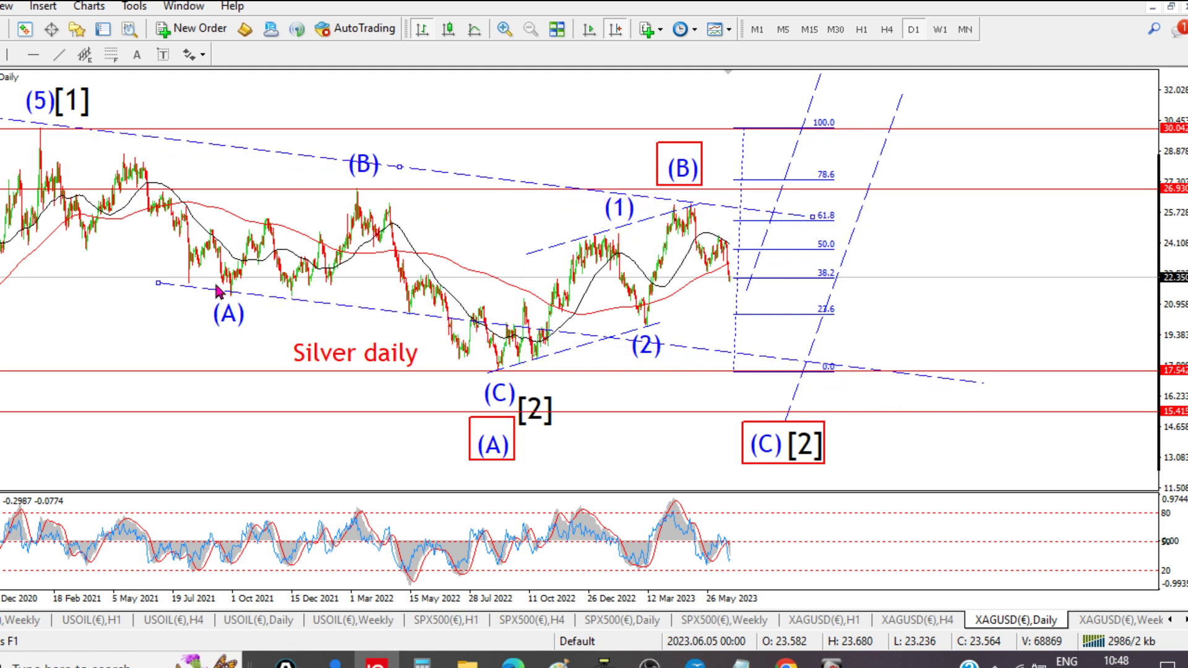
pyautogui.moveTo(157, 284); pyautogui.dragTo(250, 341)
pyautogui.click(742, 261)
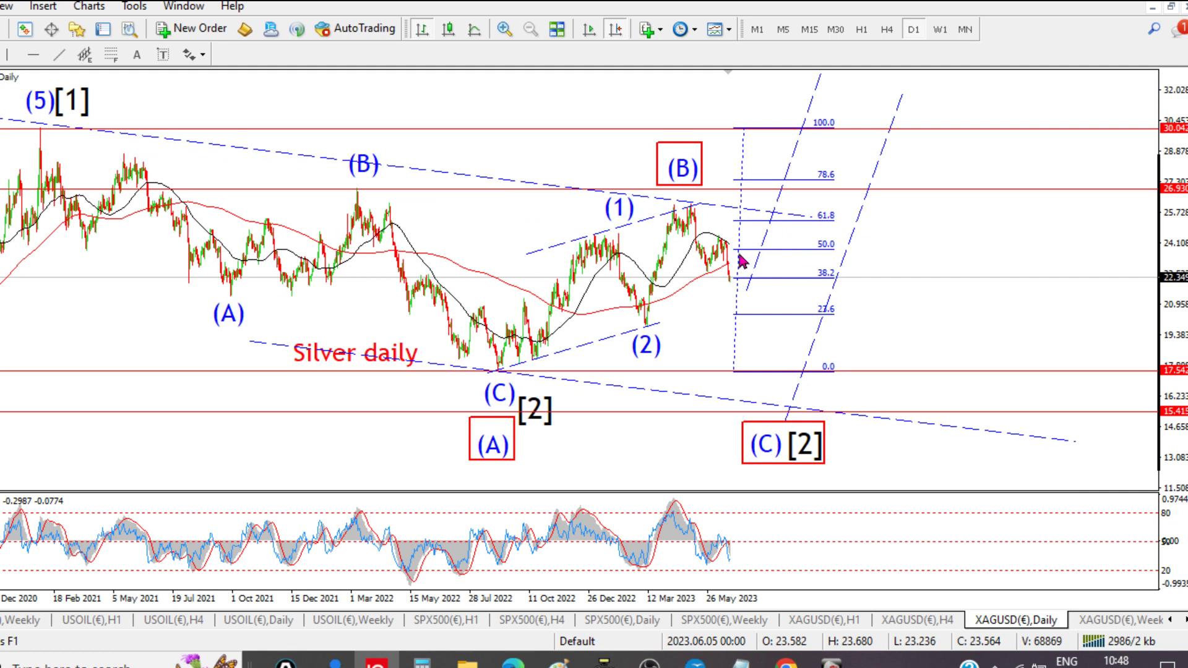
# Move the 26.930 line to the boxed (B) high, the Fibonacci retracement's 100.0 level onto it, and the 15.415 line to the 0.0 level
pyautogui.moveTo(742, 261); pyautogui.dragTo(889, 313)
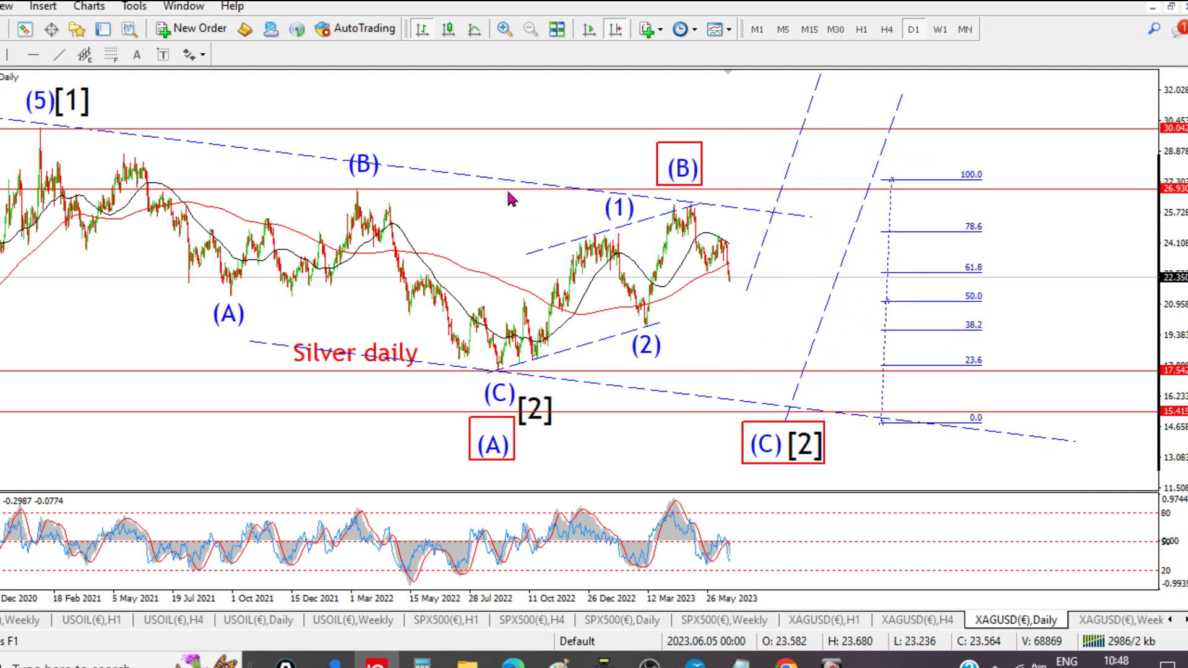
pyautogui.moveTo(492, 195); pyautogui.dragTo(488, 202)
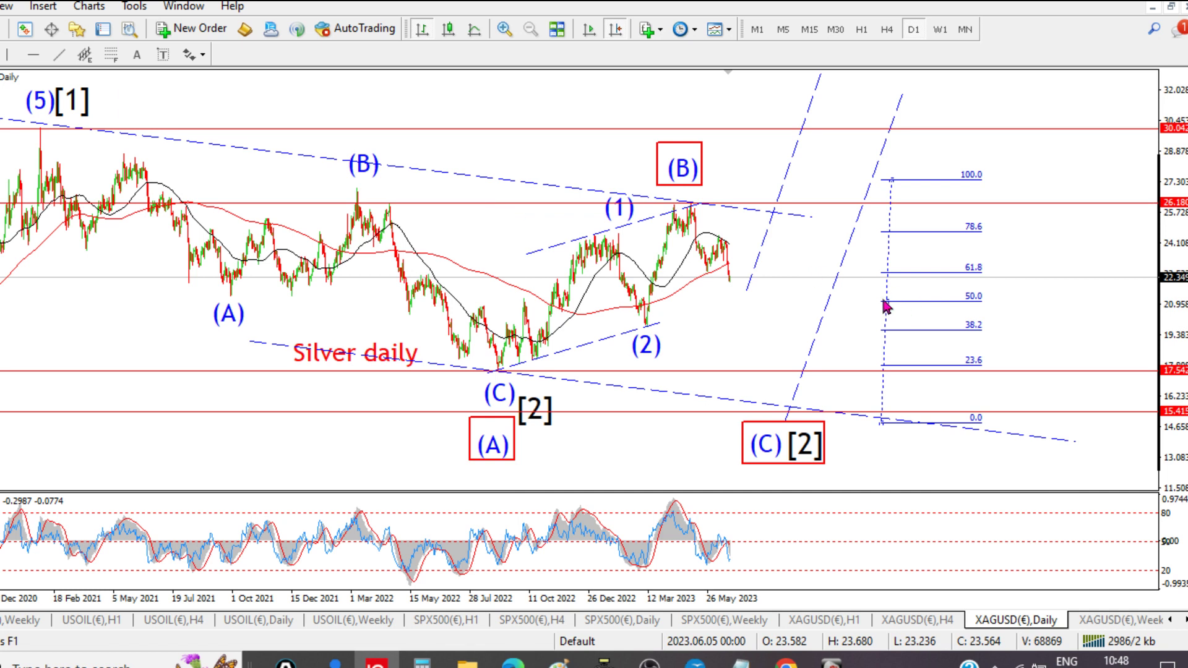
pyautogui.moveTo(886, 304); pyautogui.dragTo(973, 328)
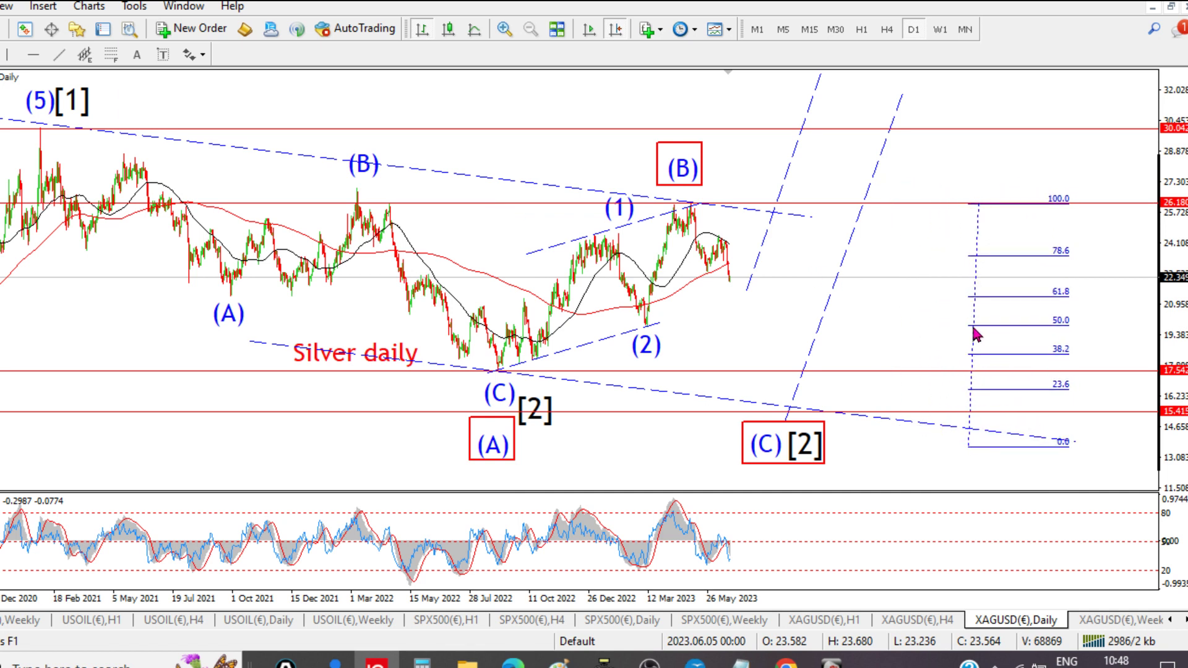
pyautogui.moveTo(645, 414); pyautogui.dragTo(656, 445)
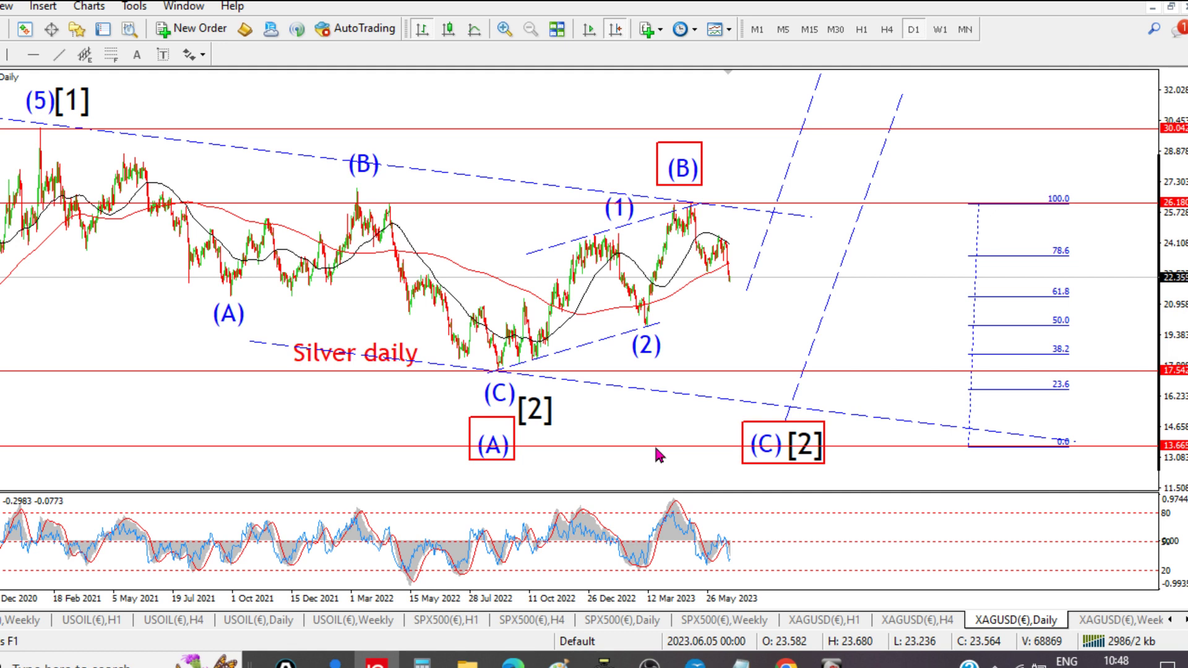
# Move the projected (C) and [2] labels and their red box right along the lower channel line
pyautogui.doubleClick(758, 433)
pyautogui.moveTo(758, 433); pyautogui.dragTo(879, 435)
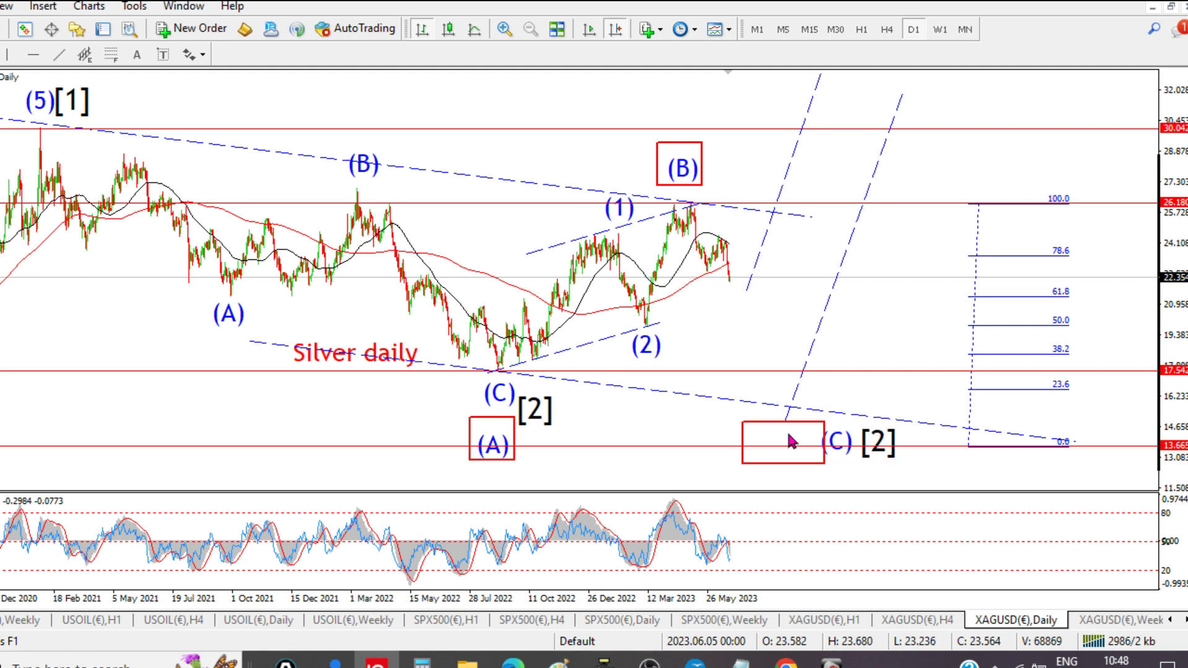
pyautogui.doubleClick(744, 435)
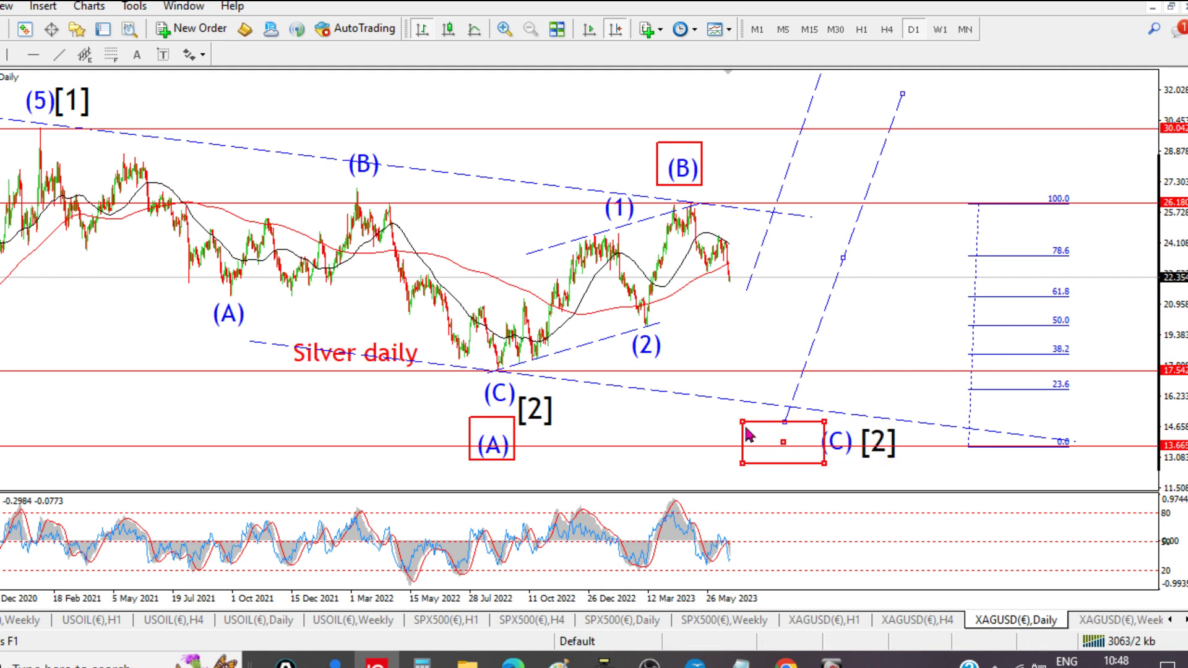
pyautogui.moveTo(783, 442); pyautogui.dragTo(861, 442)
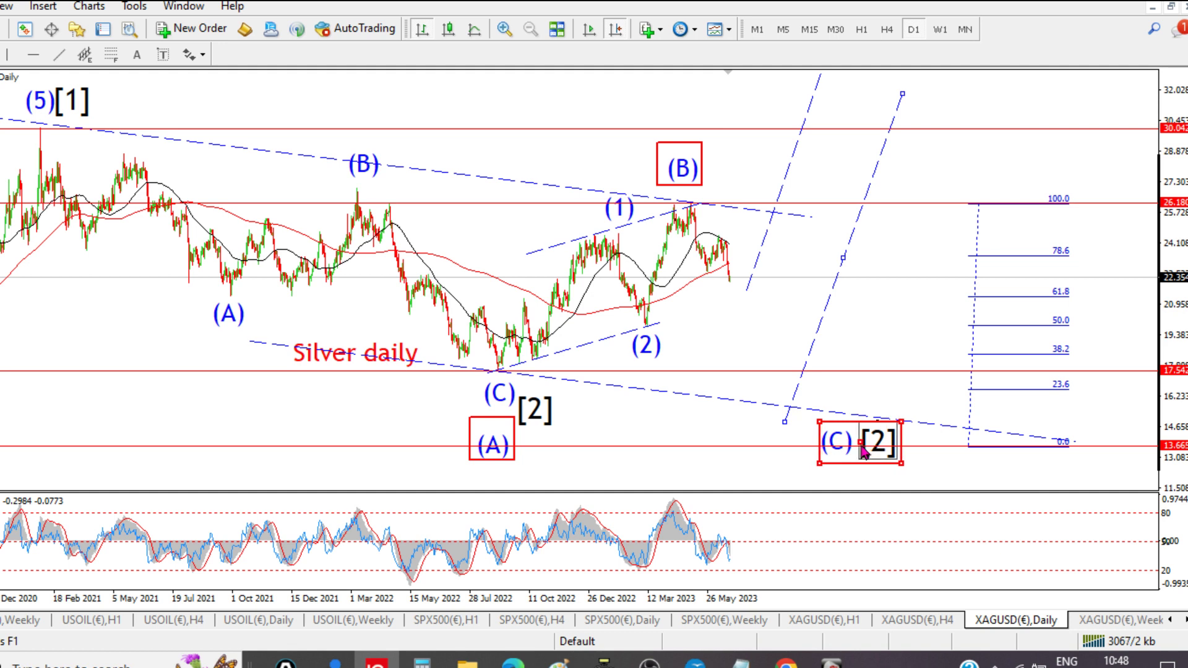
pyautogui.click(821, 470)
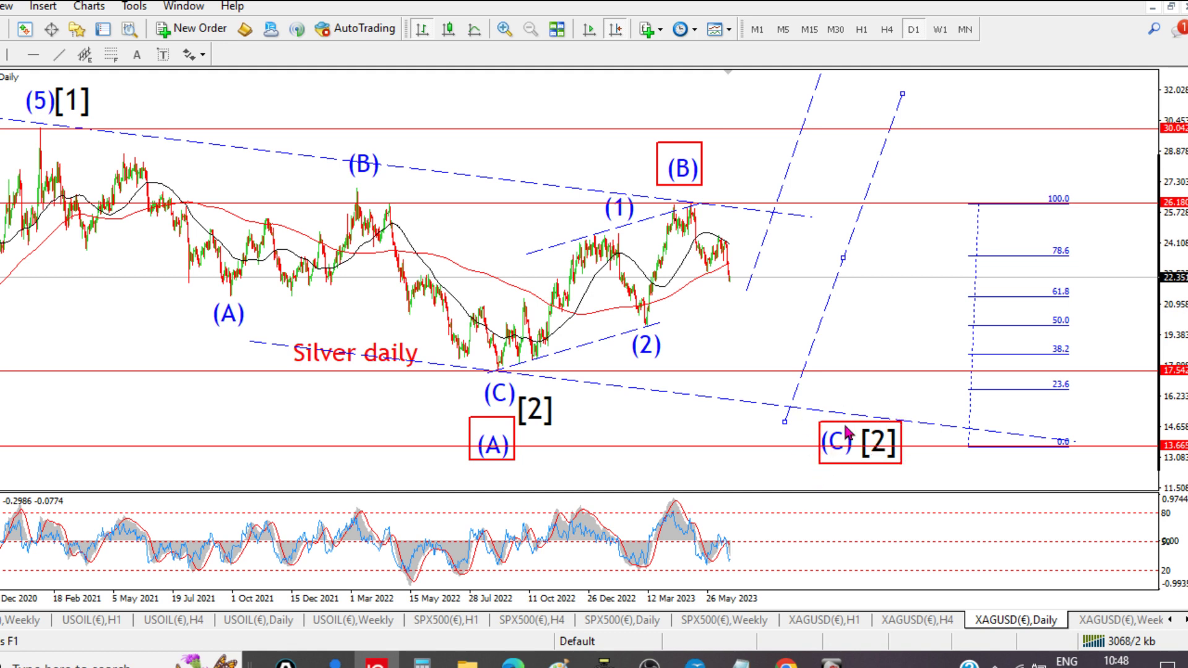
# Shift the rising dashed line to start at the boxed (C) [2] labels and place a copy of the 17.542 line at the (2) low
pyautogui.moveTo(846, 260); pyautogui.dragTo(918, 266)
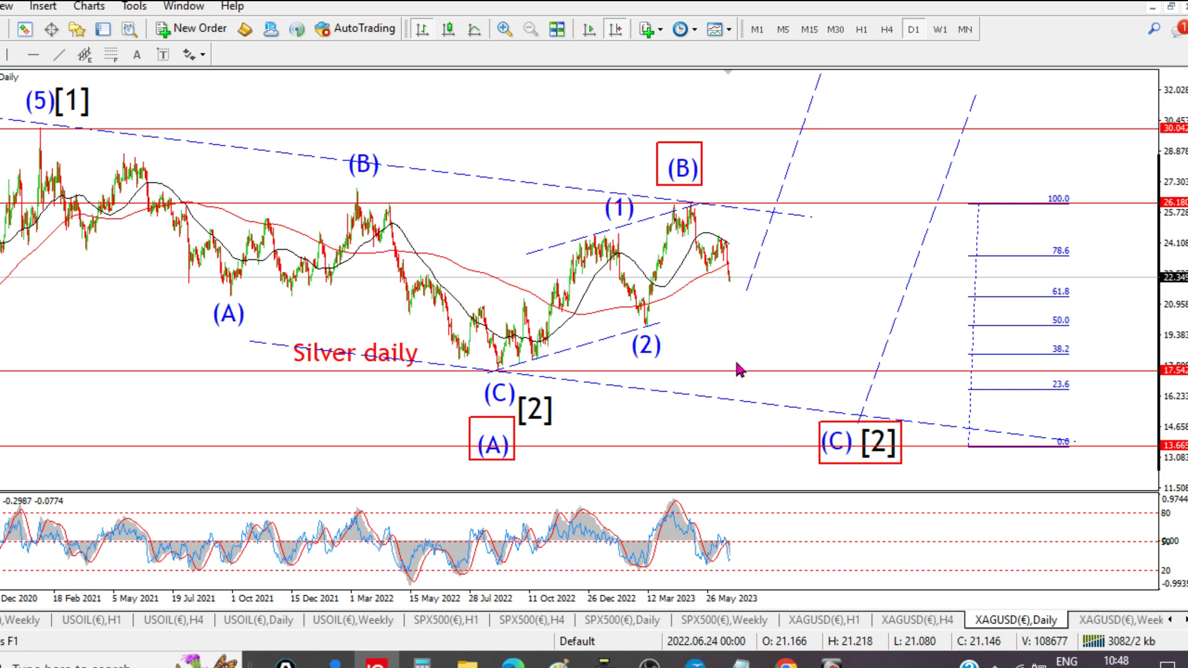
pyautogui.moveTo(731, 372); pyautogui.dragTo(763, 323)
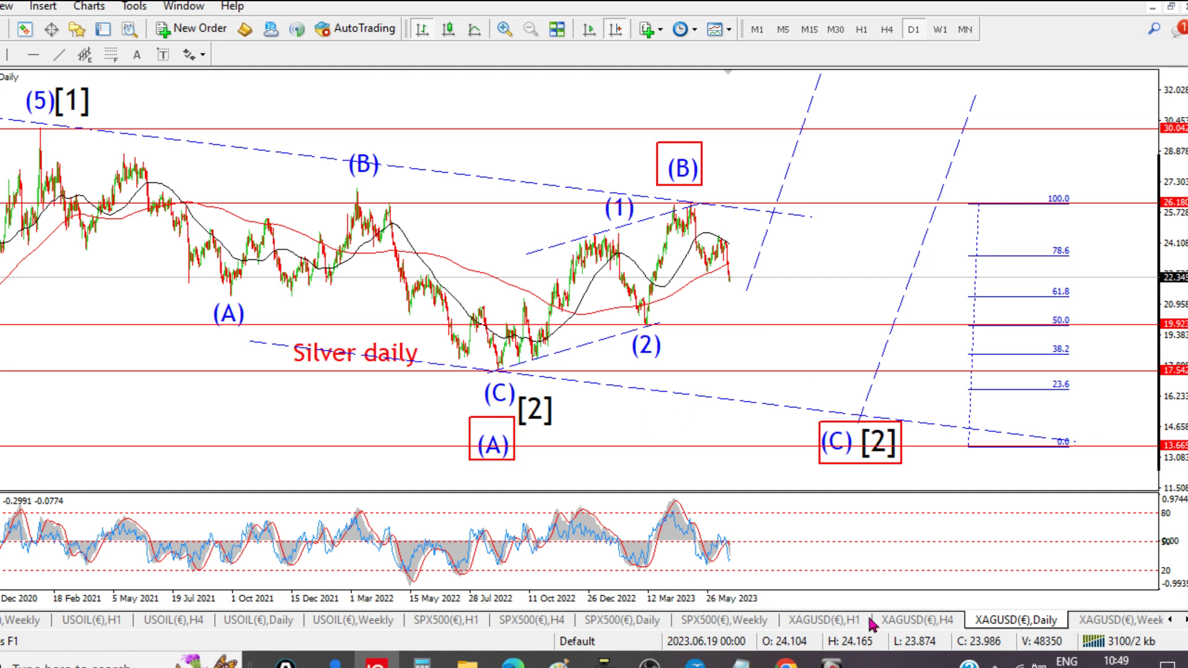
# On XAGUSD H1, move the v and (iii) ? labels directly beneath the latest low
pyautogui.click(942, 624)
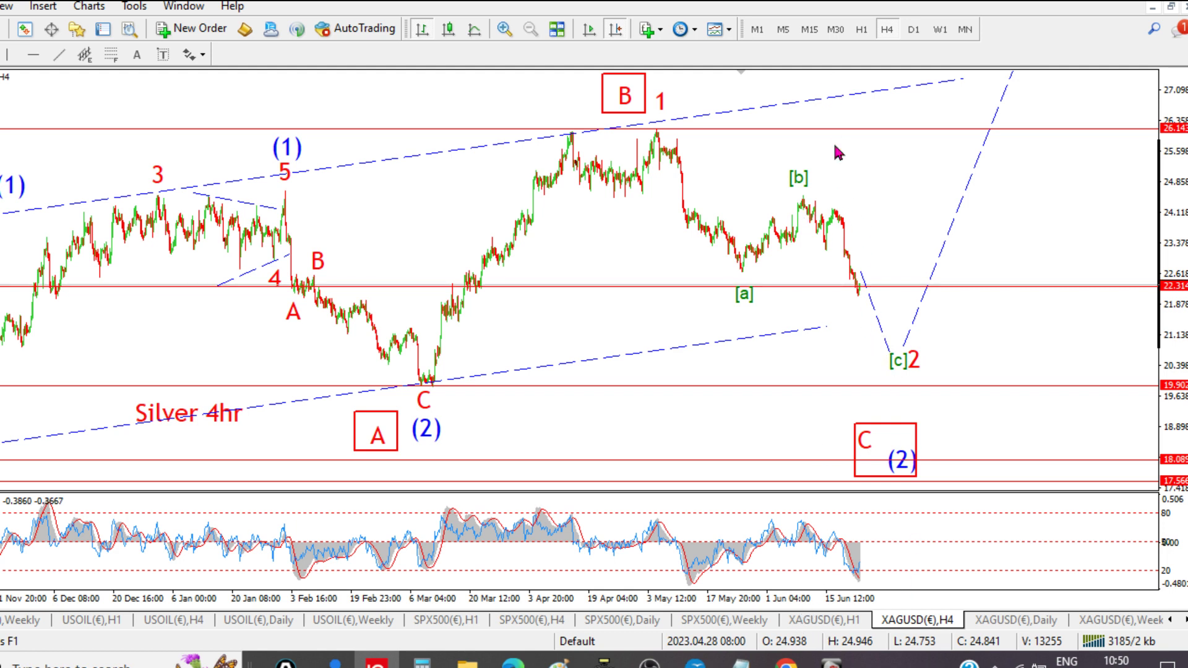
pyautogui.click(810, 621)
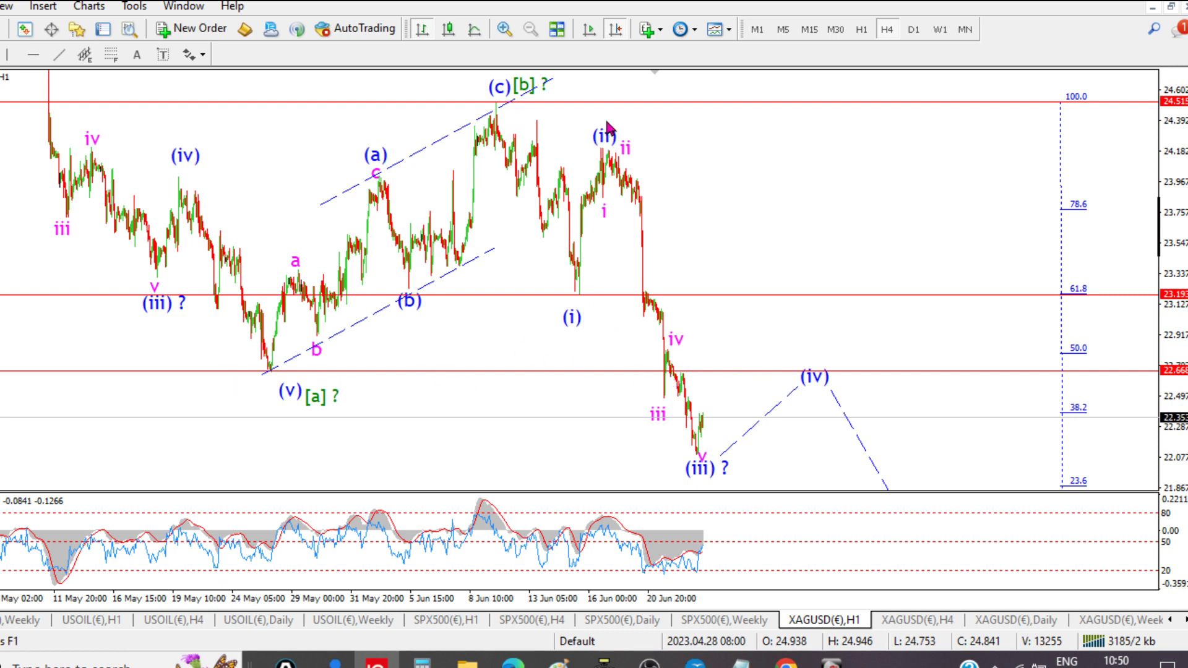
pyautogui.moveTo(740, 456); pyautogui.dragTo(712, 378)
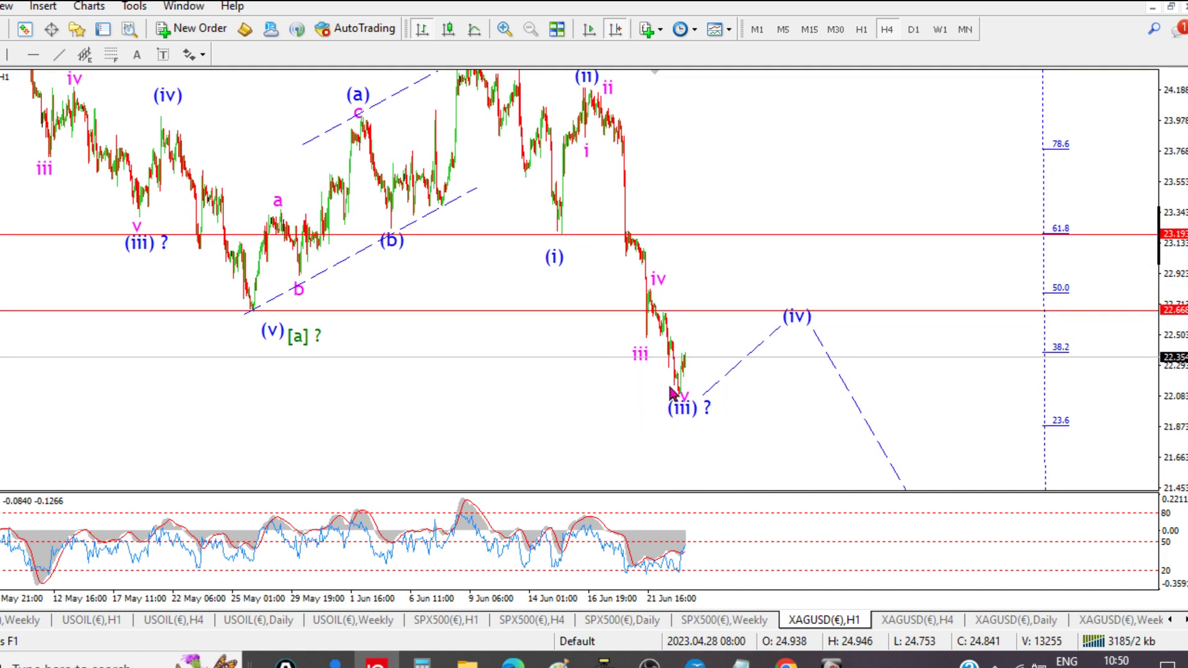
pyautogui.moveTo(681, 417)
pyautogui.mouseDown()
pyautogui.moveTo(681, 432)
pyautogui.moveTo(681, 406)
pyautogui.mouseUp()
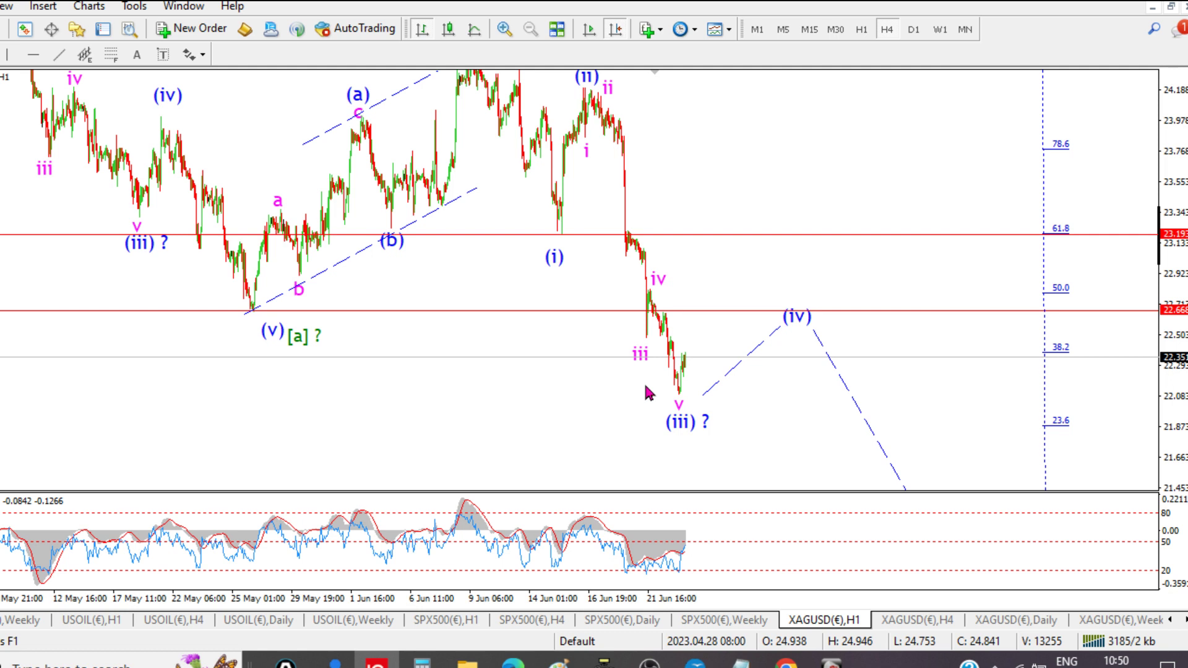
pyautogui.moveTo(807, 364); pyautogui.dragTo(763, 410)
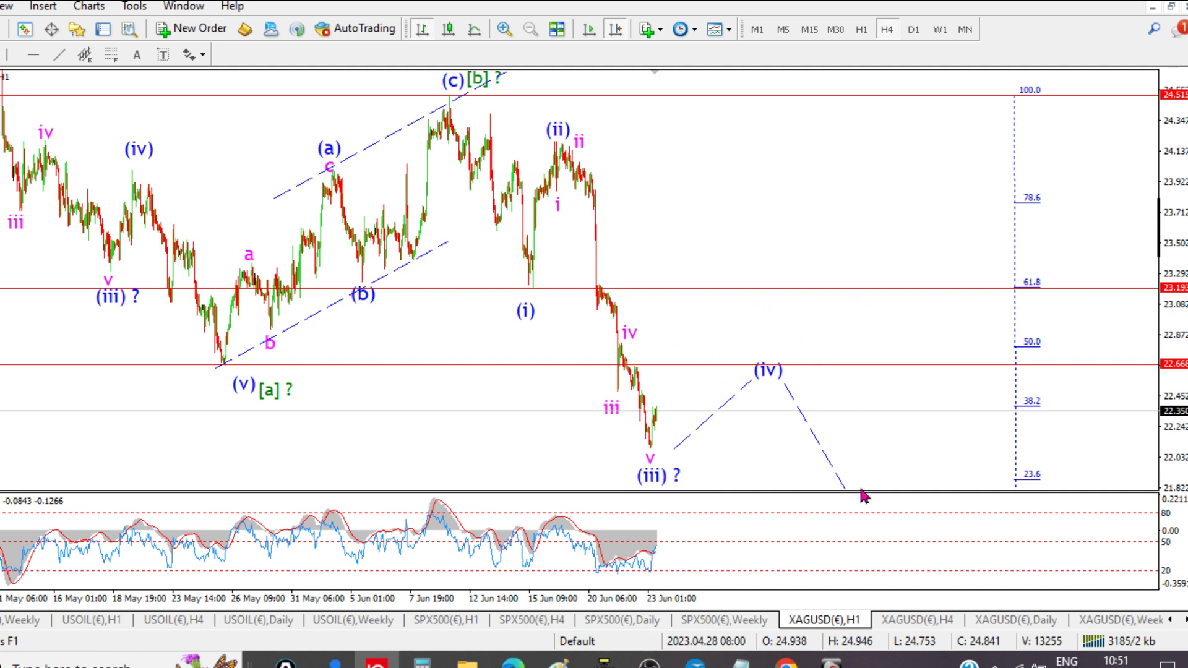
pyautogui.moveTo(883, 419); pyautogui.dragTo(777, 284)
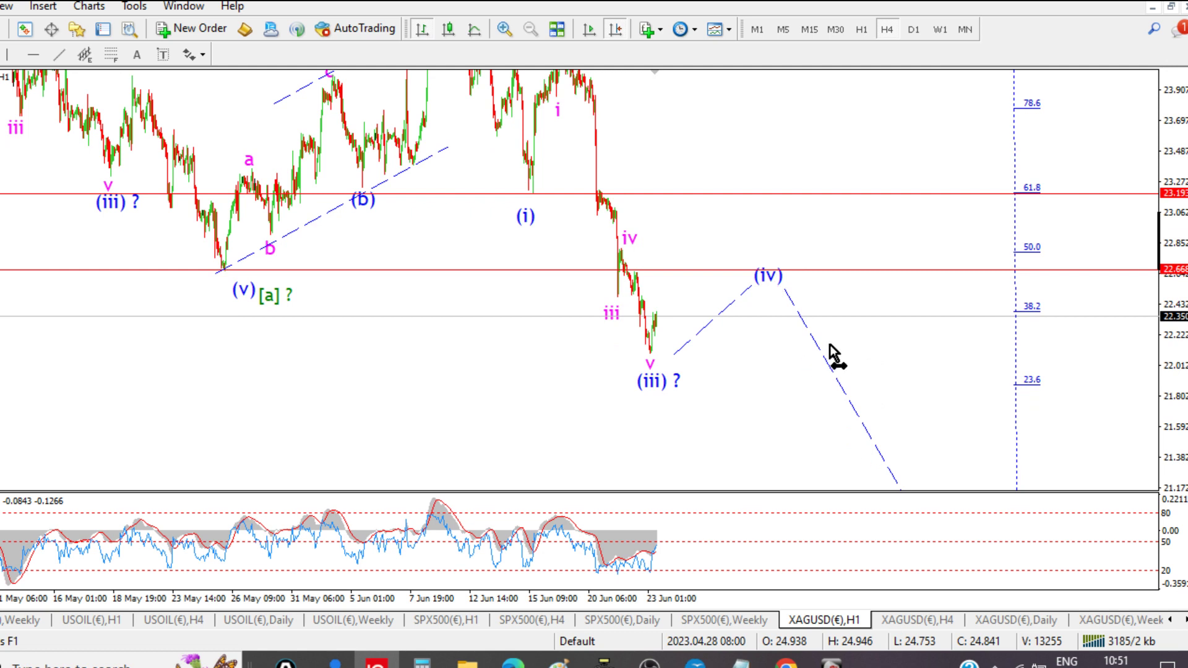
pyautogui.moveTo(836, 353); pyautogui.dragTo(766, 207)
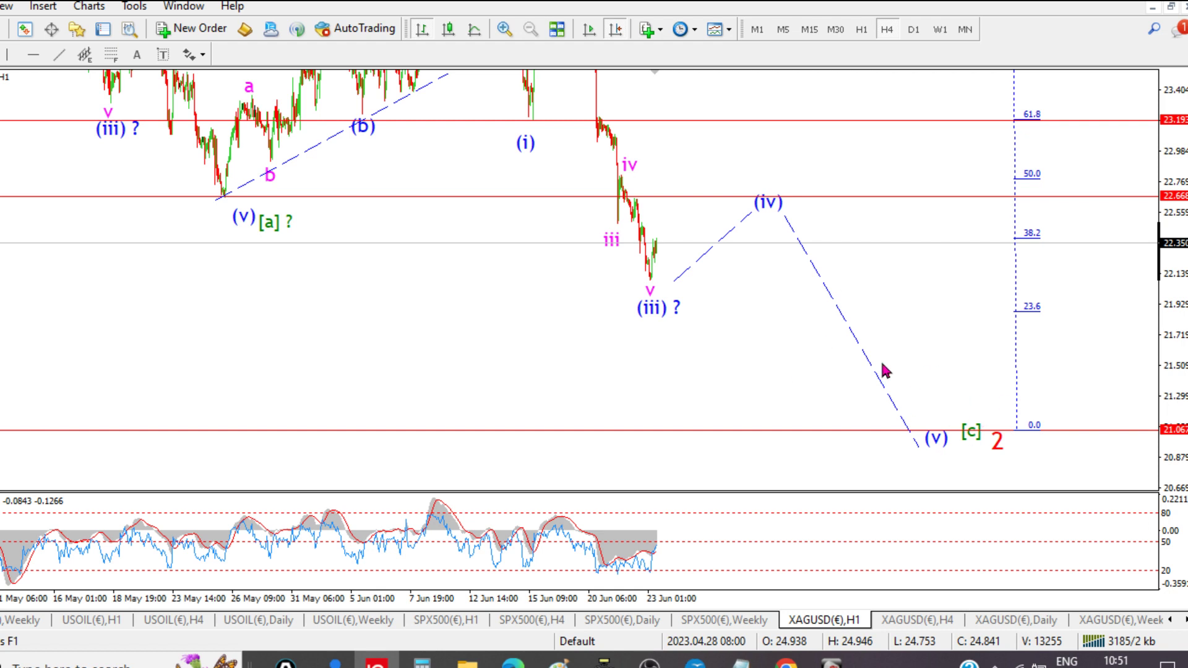
pyautogui.moveTo(874, 288); pyautogui.dragTo(796, 410)
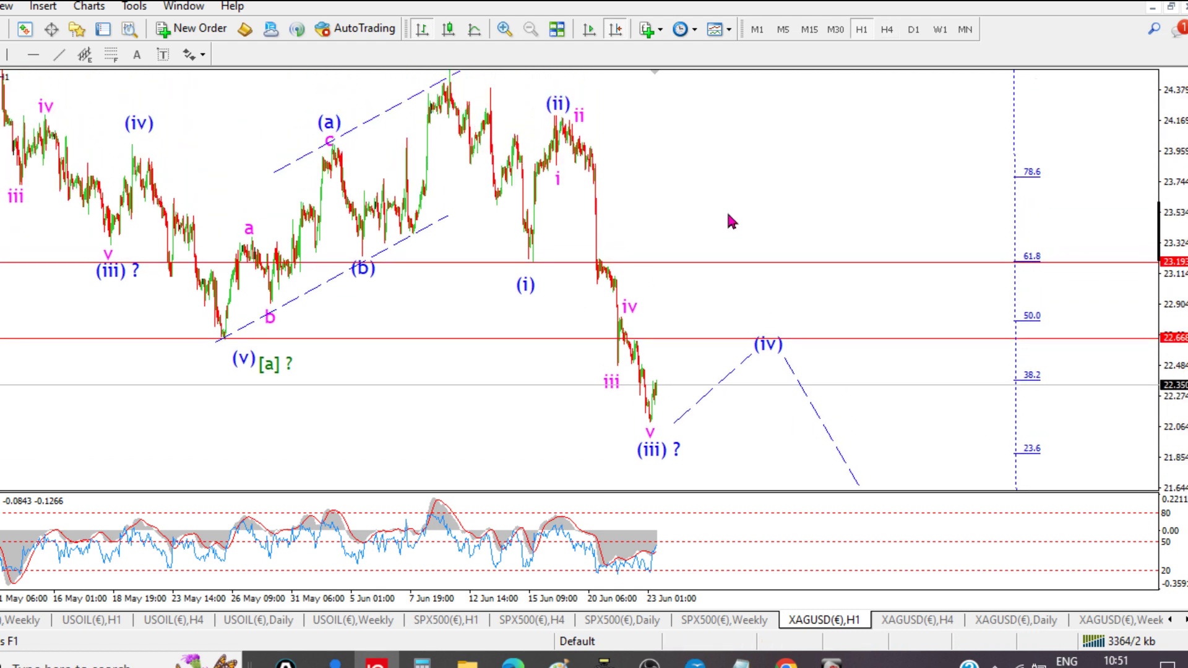